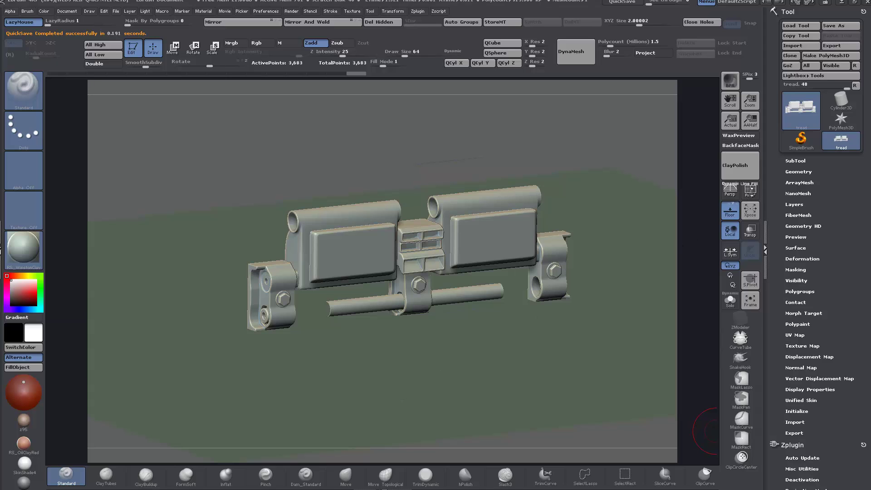
Step: Turn on the polyframe display and apply the SkinShade4 material to the tread segment
left_click(749, 193)
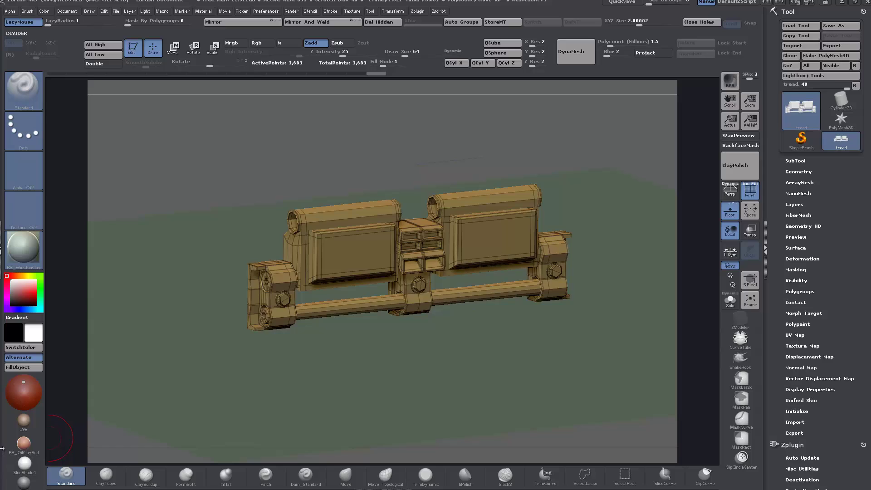
left_click(25, 462)
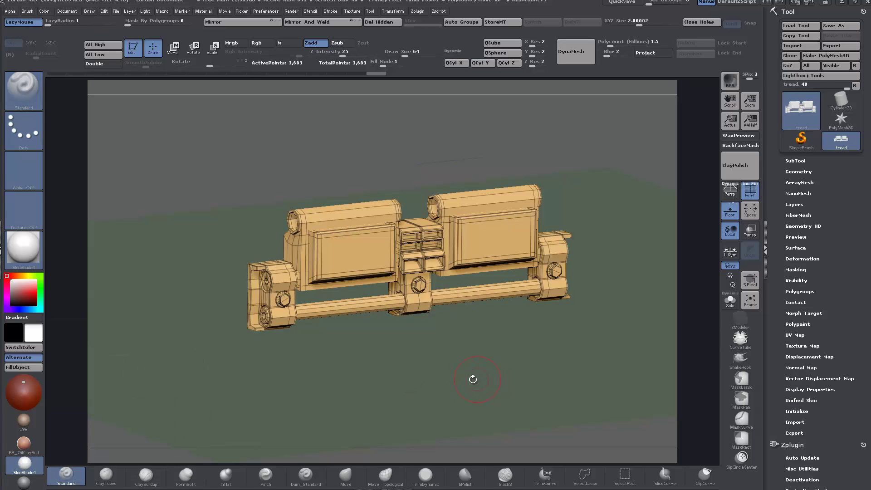
Step: In side view, duplicate the tread segment straight above the original with Transpose Move and give the masked original its own polygroup
left_click_drag(463, 372, 475, 428, "alt")
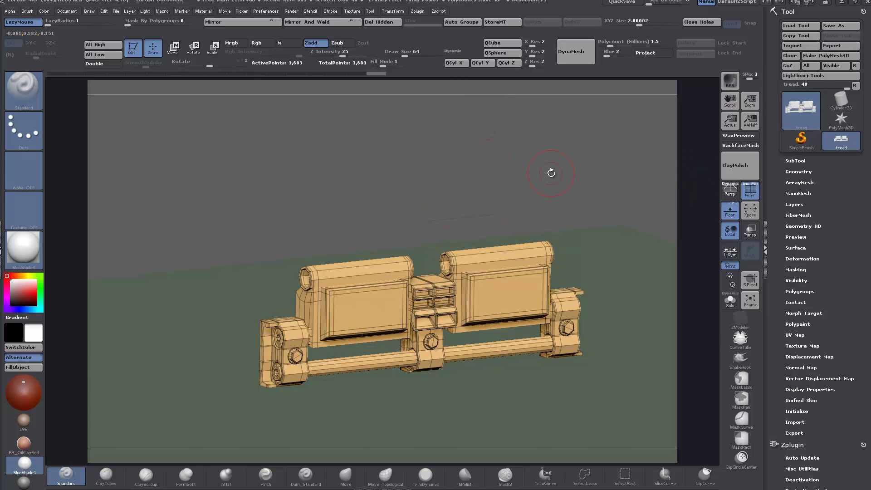
left_click_drag(595, 233, 573, 208)
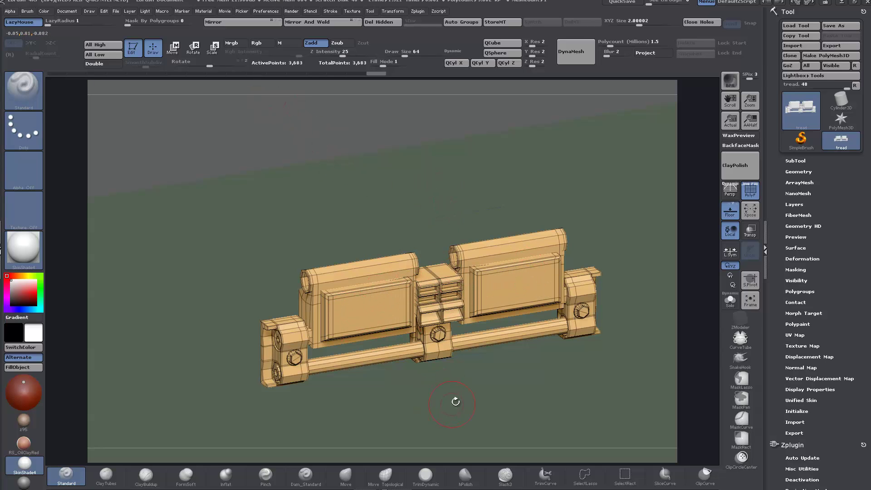
left_click_drag(456, 402, 422, 226)
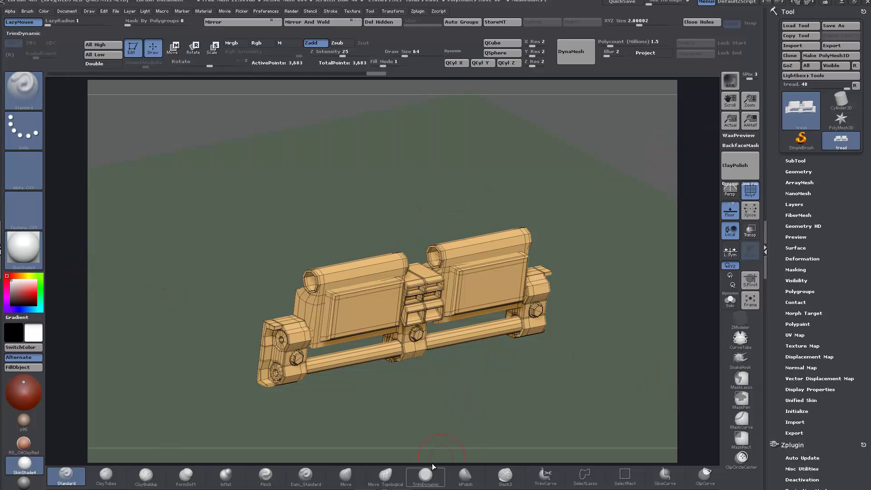
mouse_move(485, 395)
left_mouse_down("shift")
mouse_move(437, 403)
mouse_move(348, 301)
mouse_move(476, 277)
mouse_move(492, 322)
left_mouse_up("shift")
key("w")
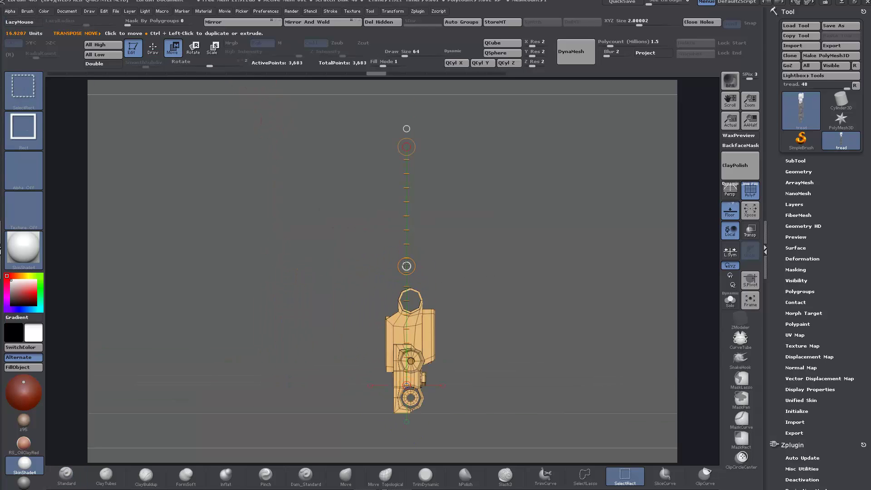
left_click_drag(406, 266, 417, 169, "ctrl+shift")
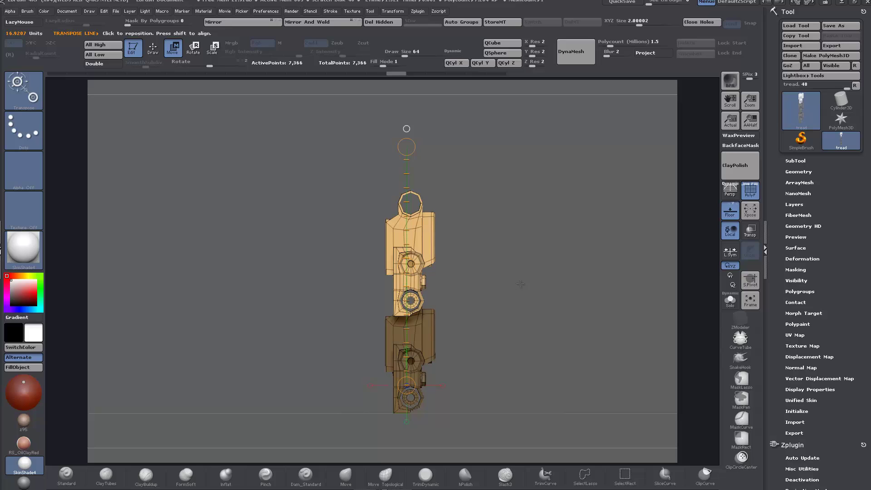
key("ctrl+w")
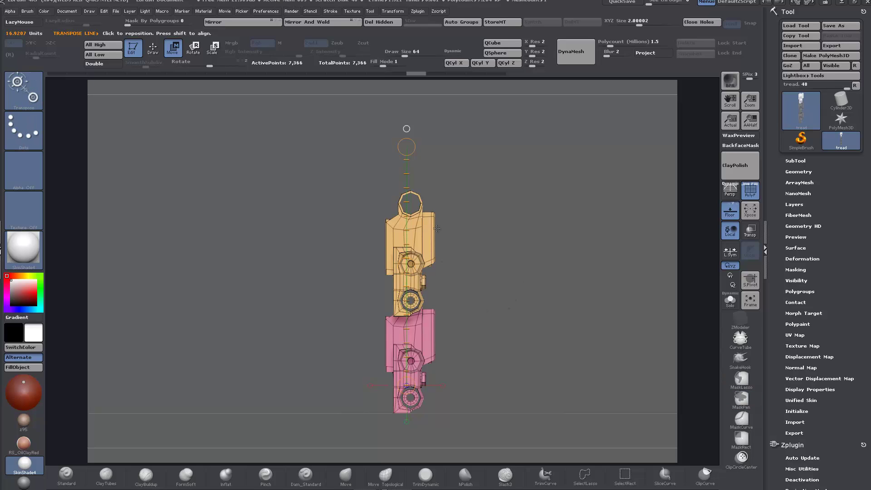
Step: Mask the bottom segment, duplicate the upper one straight above itself, and assign the new top segment its own polygroup
right_click_drag(503, 288, 505, 292, "ctrl")
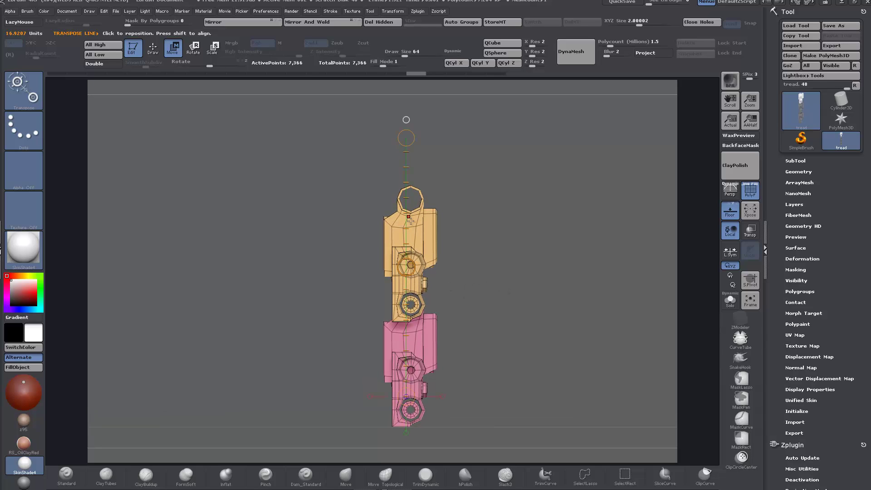
left_click(425, 234, "ctrl")
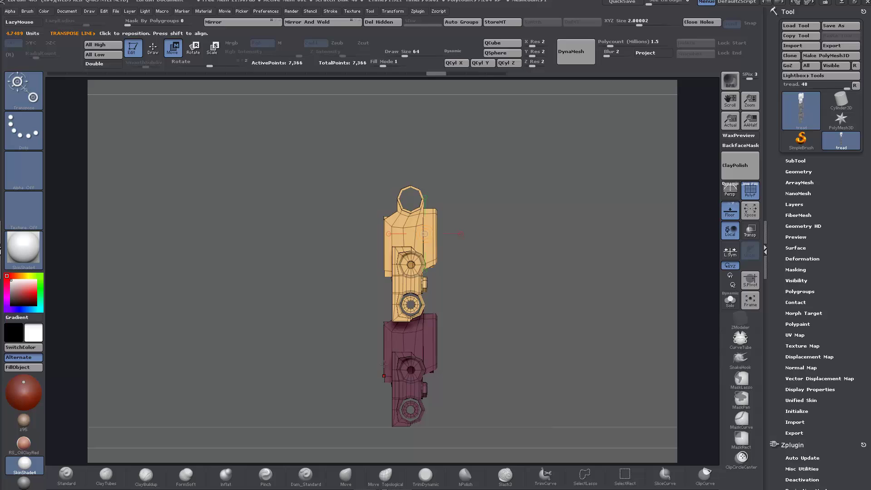
left_click_drag(407, 266, 406, 105)
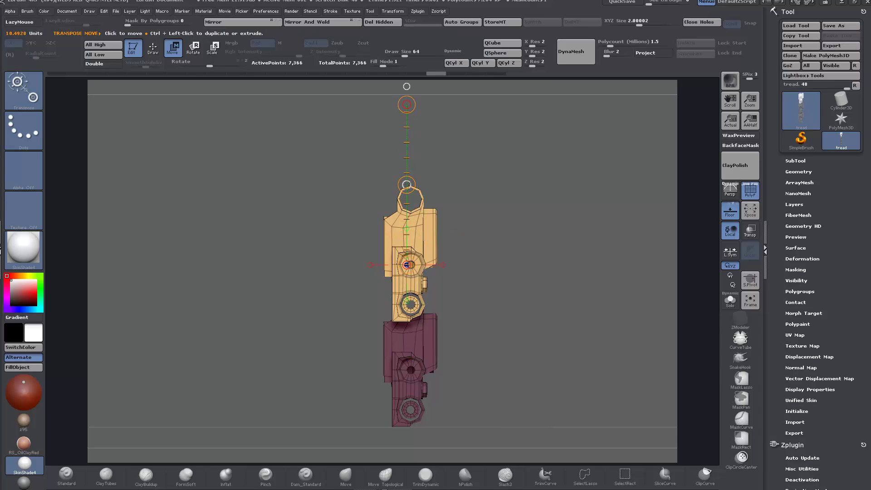
left_click_drag(407, 184, 410, 80, "ctrl")
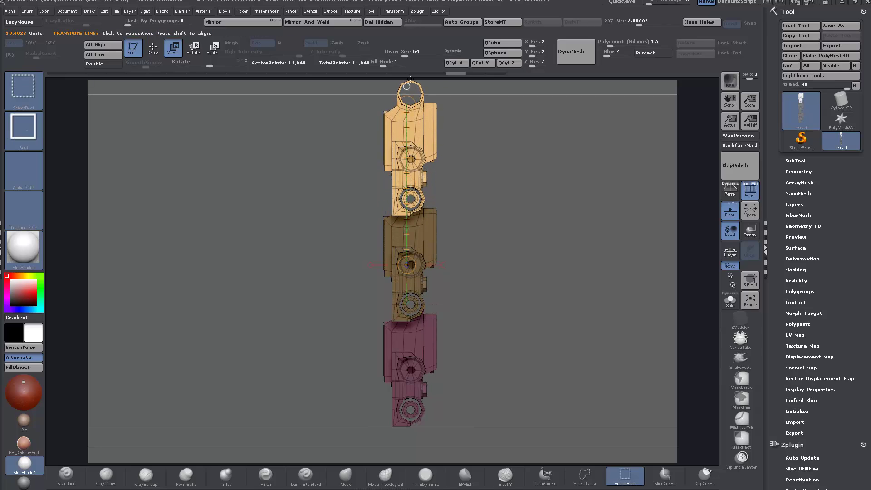
key("ctrl")
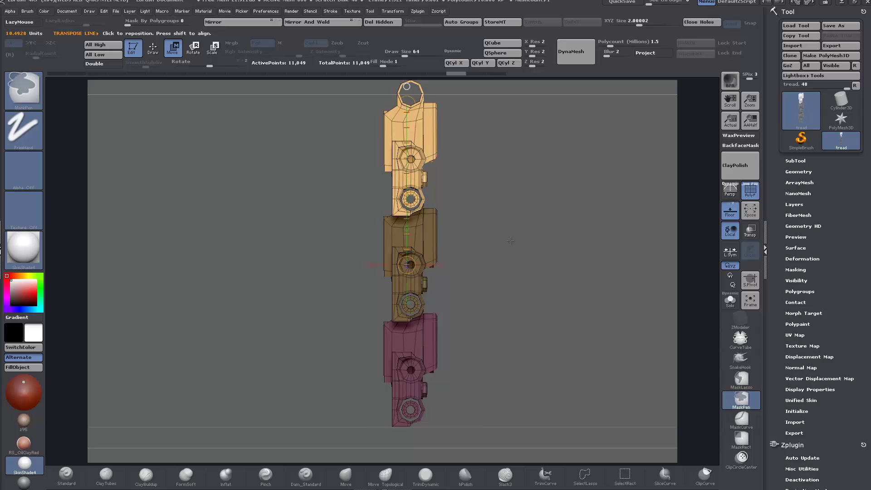
left_click(510, 240, "ctrl")
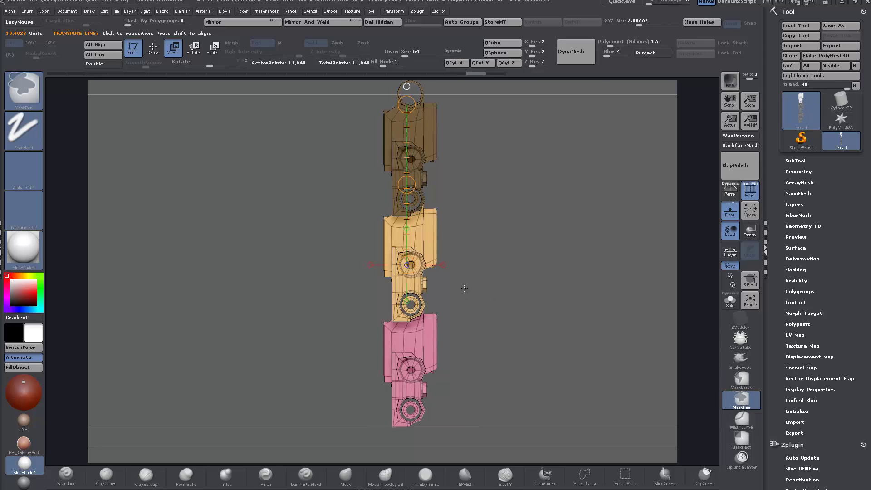
key("ctrl+w")
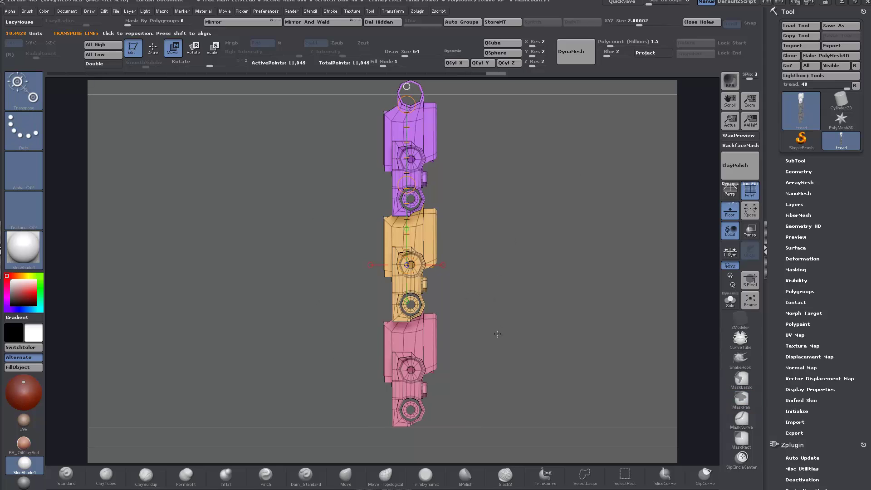
Step: Create a new InsertMesh brush from the three stacked tread segments and open its save dialog
mouse_move(497, 334)
left_mouse_down("alt")
mouse_move(519, 319)
mouse_move(536, 329)
mouse_move(481, 331)
left_mouse_up("alt")
left_click_drag(334, 352, 218, 340, "alt")
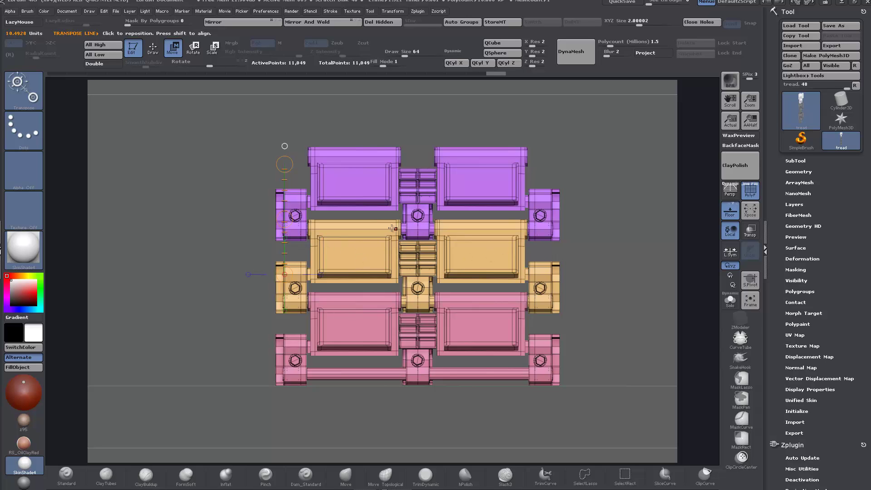
left_click_drag(330, 348, 228, 323)
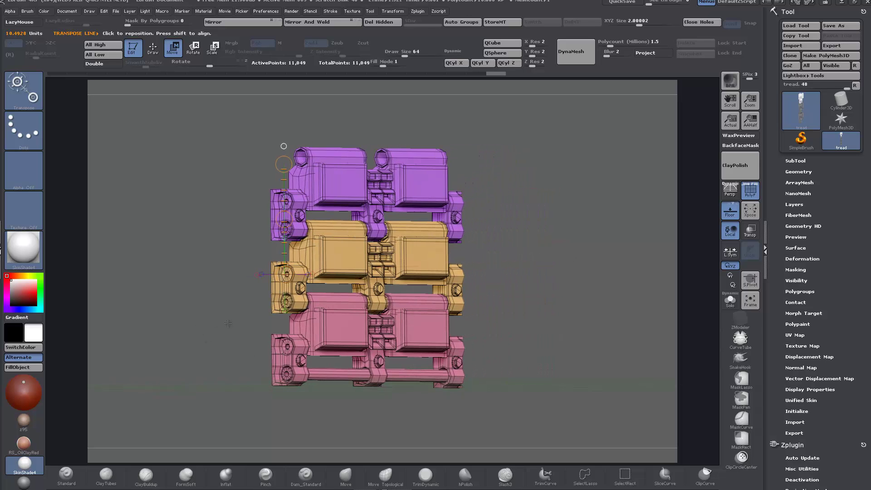
left_click_drag(526, 286, 435, 291)
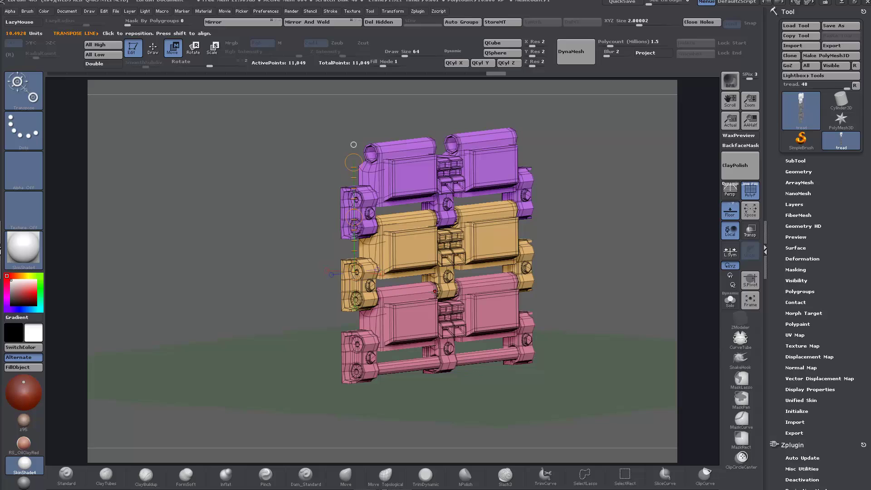
left_click(27, 12)
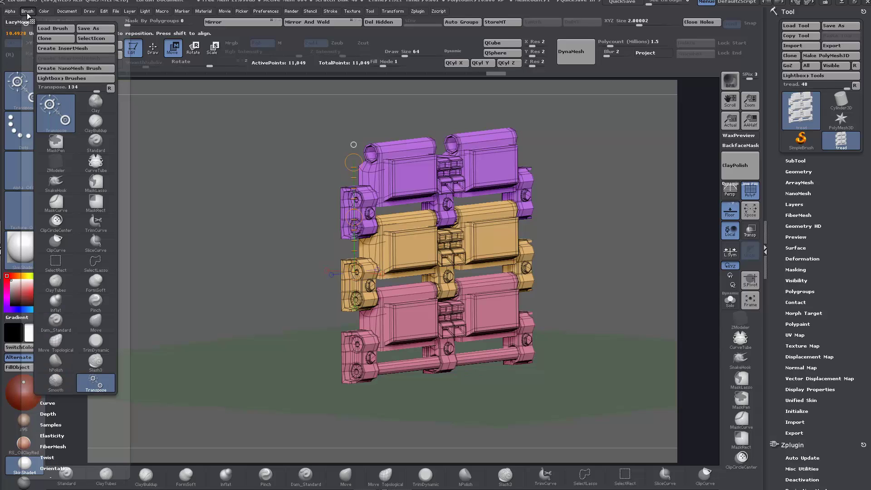
left_click(63, 49)
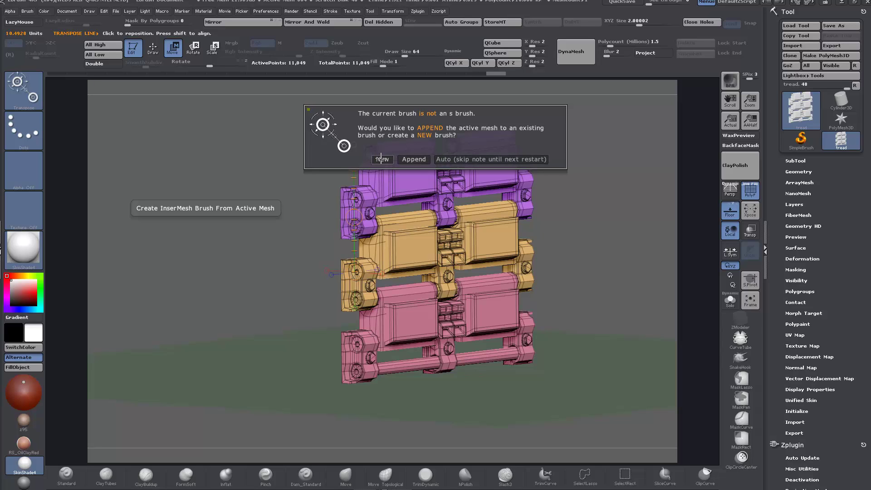
left_click(381, 158)
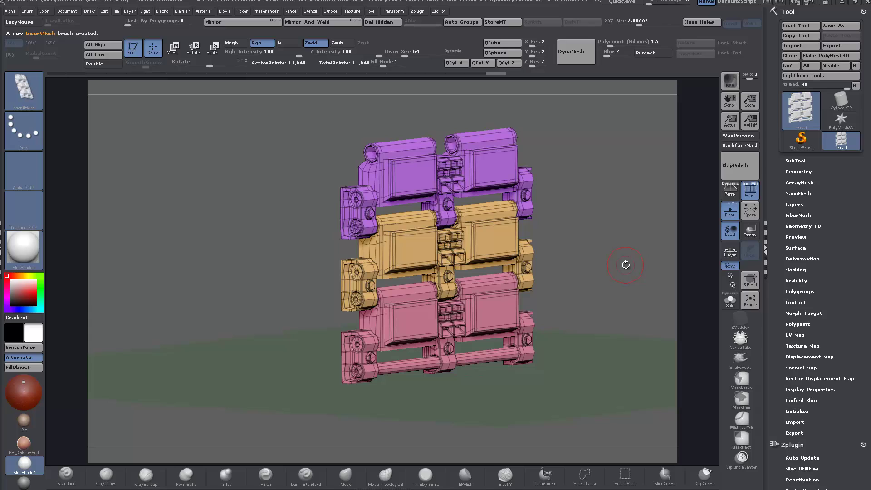
left_click(21, 97)
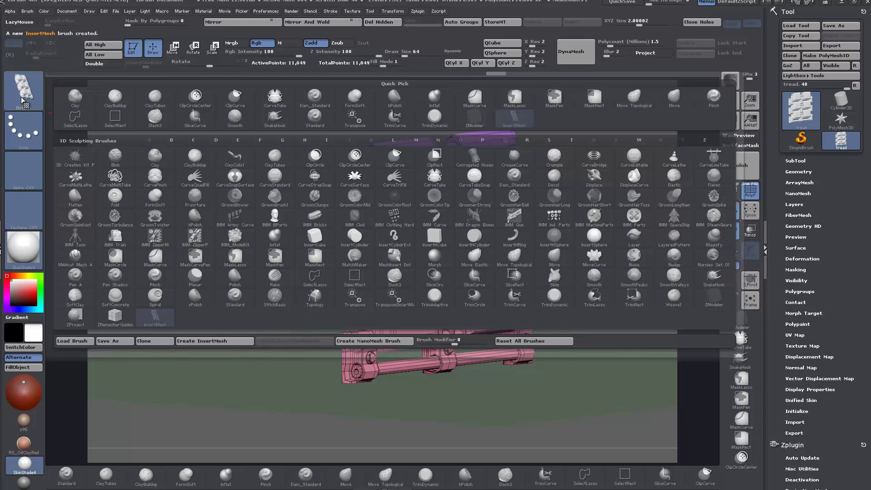
left_click(116, 341)
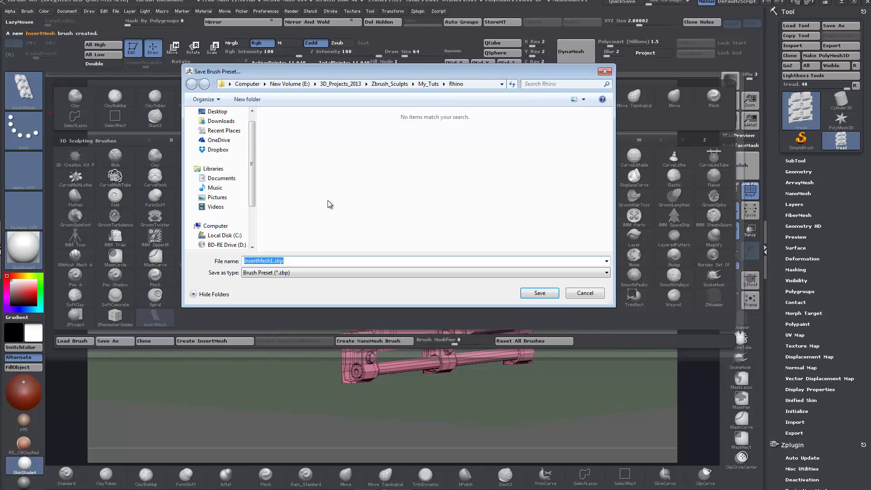
type("t")
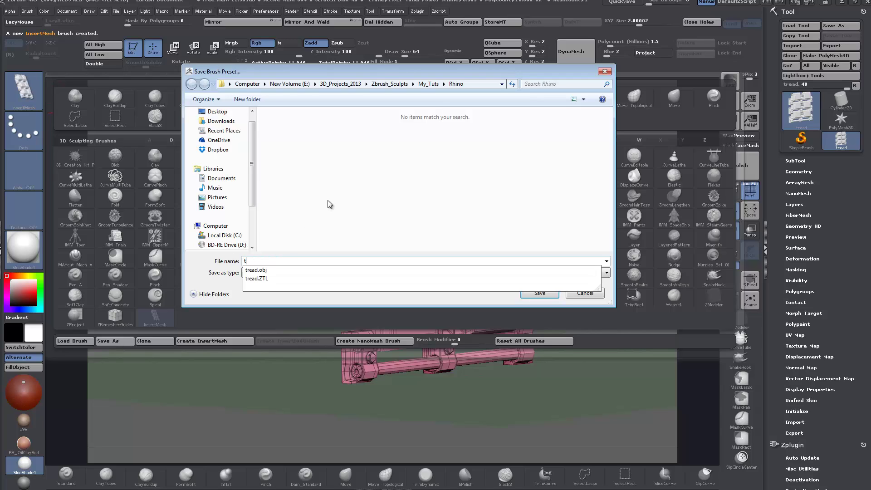
type("ANK_")
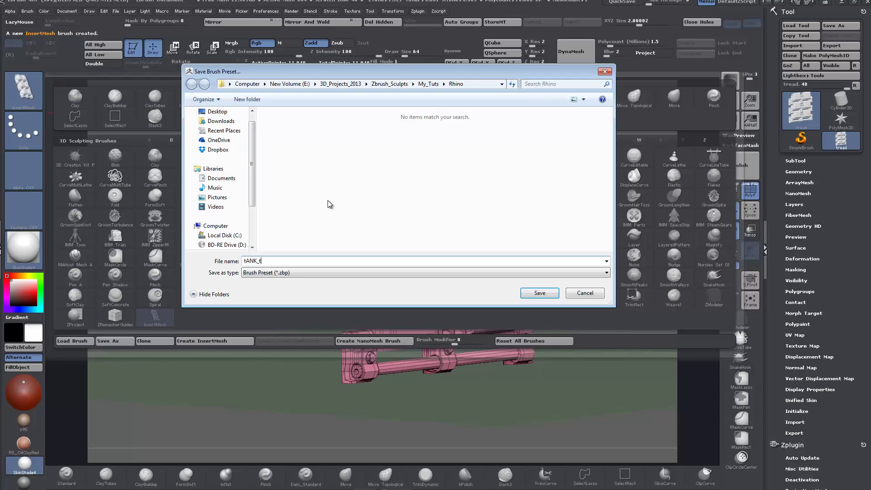
type("tREAD")
key("BackSpace")
key("BackSpace")
key("BackSpace")
key("BackSpace")
key("BackSpace")
key("BackSpace")
key("BackSpace")
key("BackSpace")
key("BackSpace")
key("BackSpace")
Step: Save the brush preset as Tank_Tread in the Rhino folder
type("T")
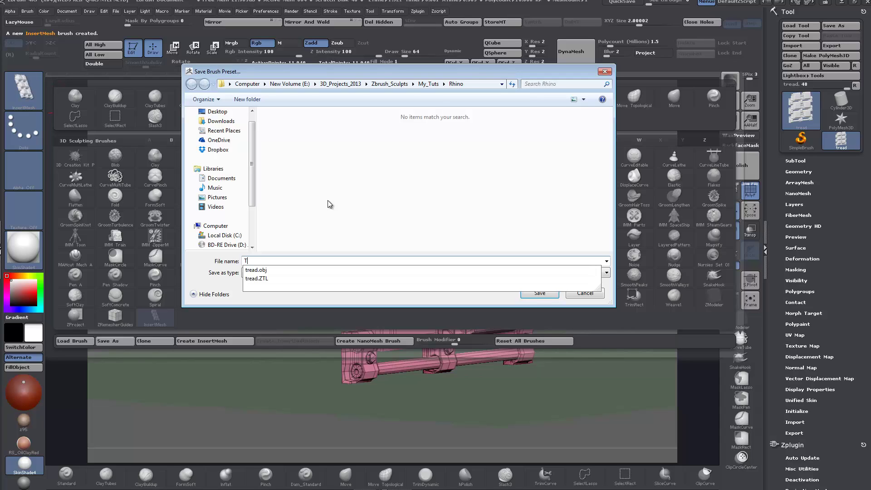
type("ank_Tread")
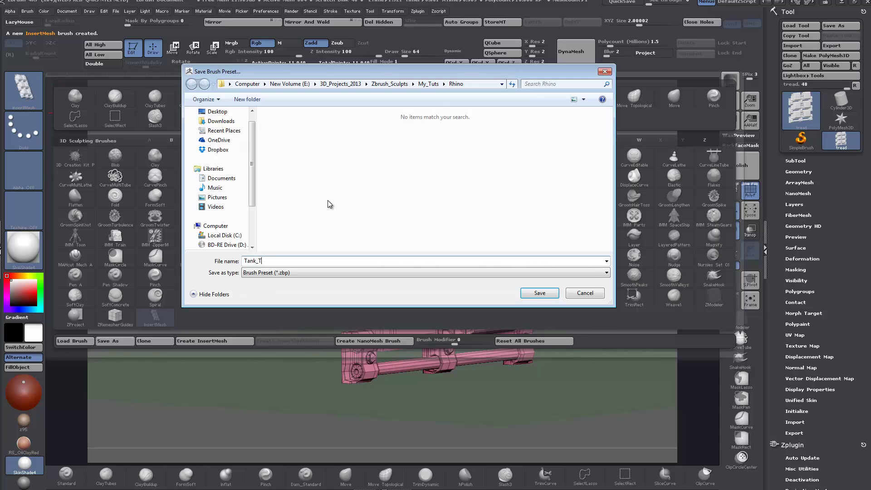
left_click(536, 294)
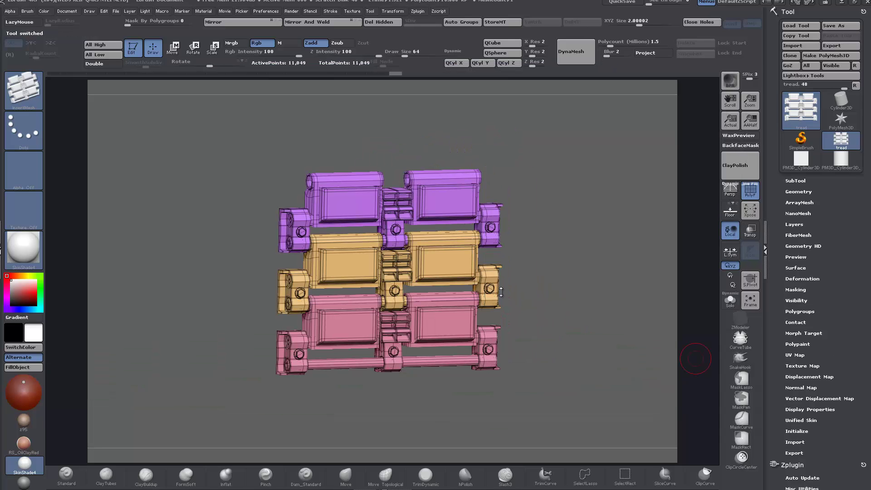
Step: Try the new tread InsertMesh brush on the front face of the PM3D_Cylinder3D cube and undo the insertion
left_click_drag(524, 295, 556, 307)
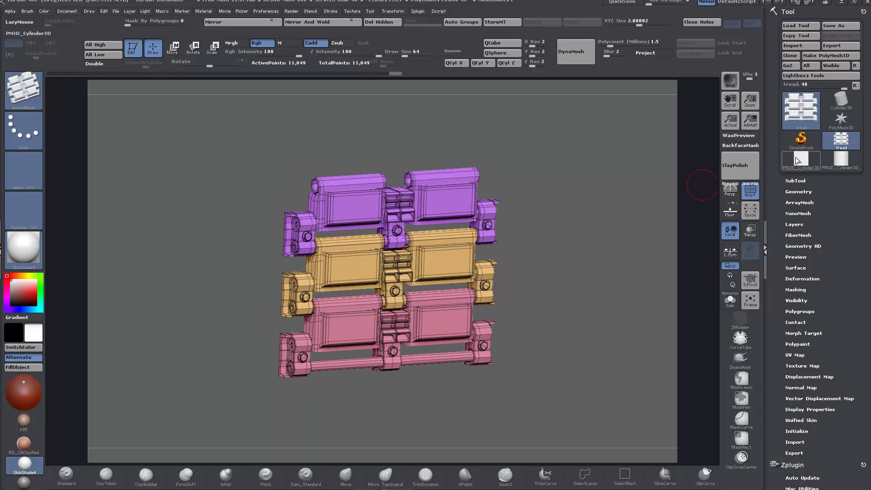
mouse_move(796, 157)
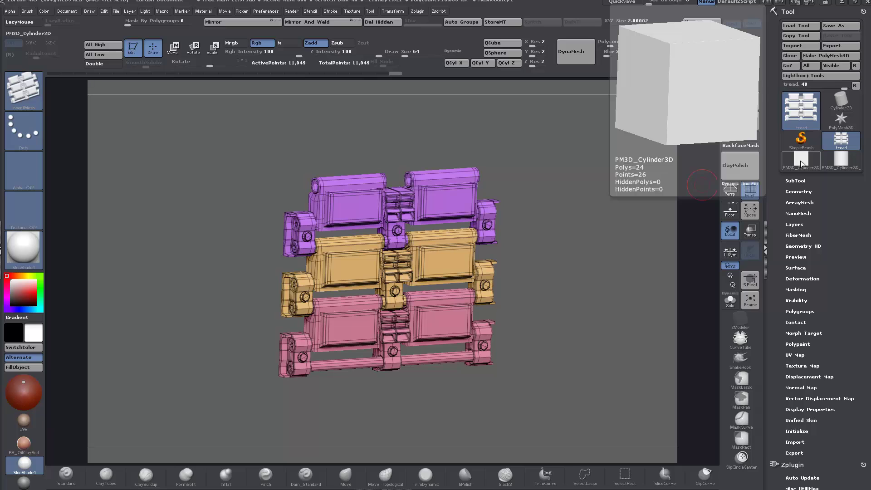
left_click(801, 165)
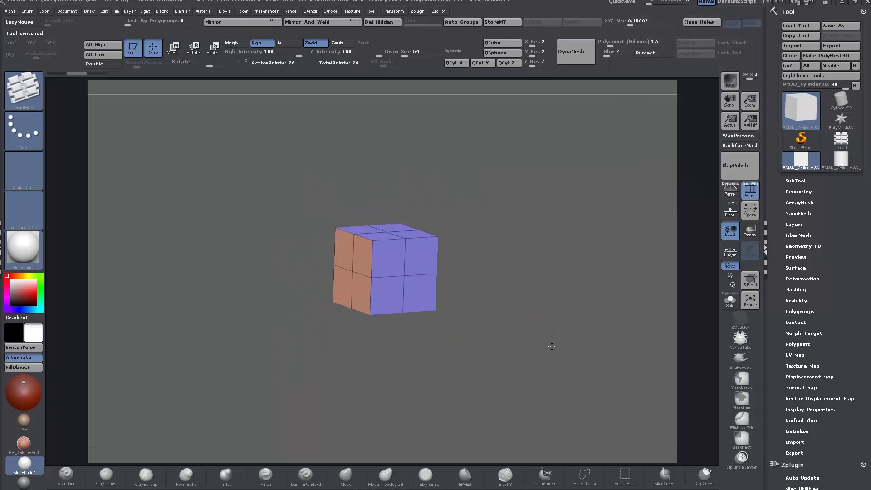
left_click_drag(552, 346, 545, 358, "shift")
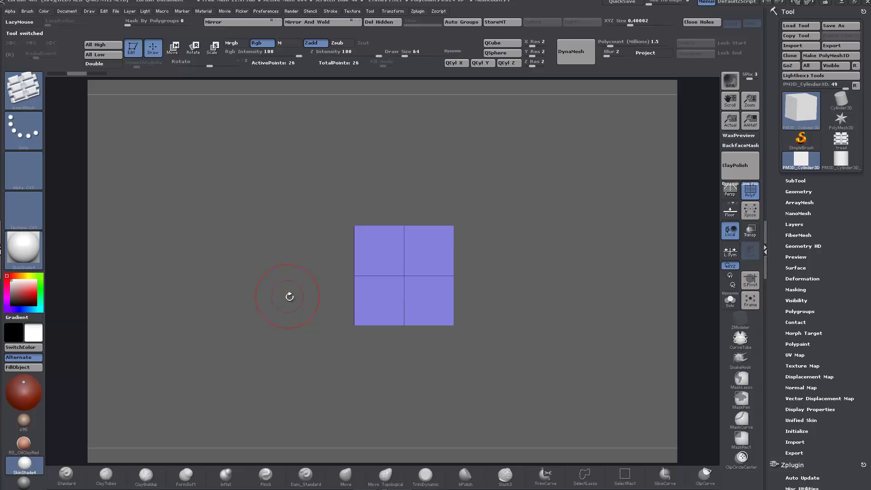
left_click_drag(404, 275, 405, 315)
left_click_drag(491, 336, 456, 329)
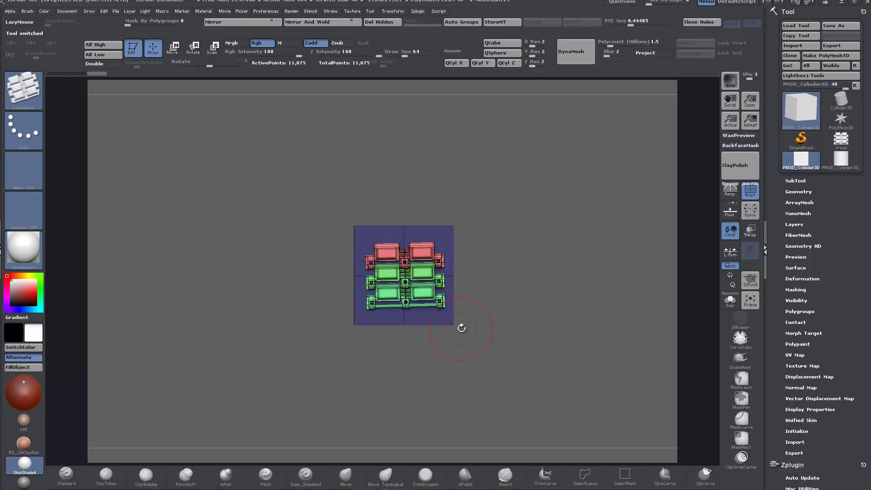
key("ctrl+z")
Step: Switch to the tread tool and save its InsertMesh brush over the existing Tank_Tread.ZBP preset
left_click(841, 140)
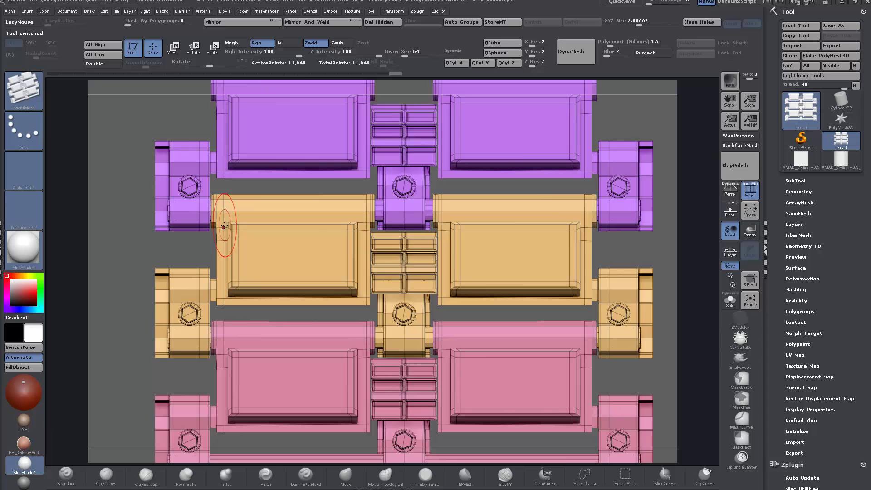
left_click(16, 81)
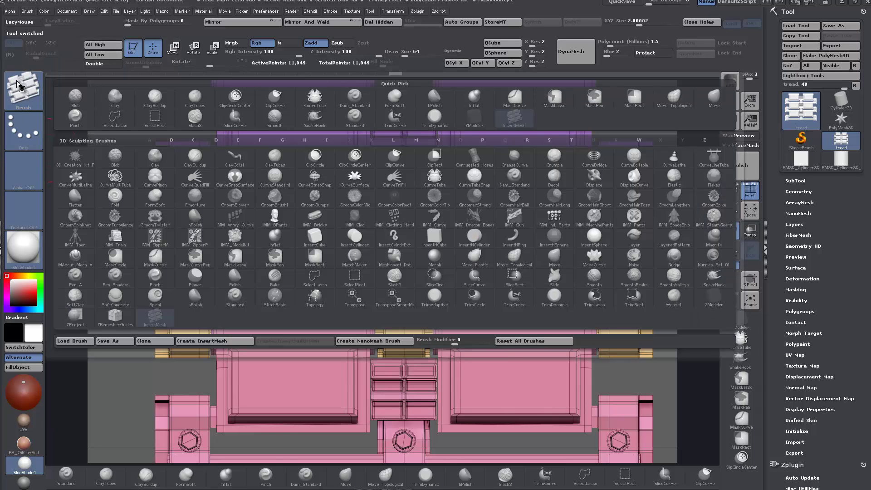
left_click(116, 340)
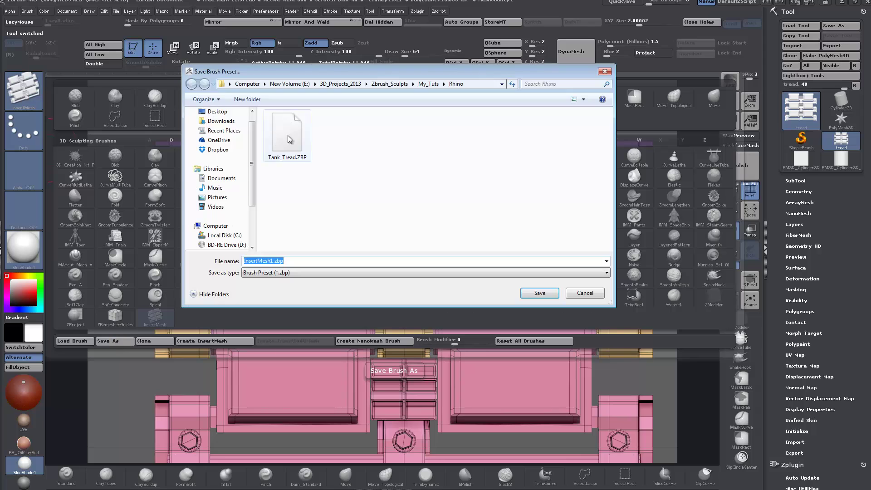
double_click(288, 135)
left_click(464, 242)
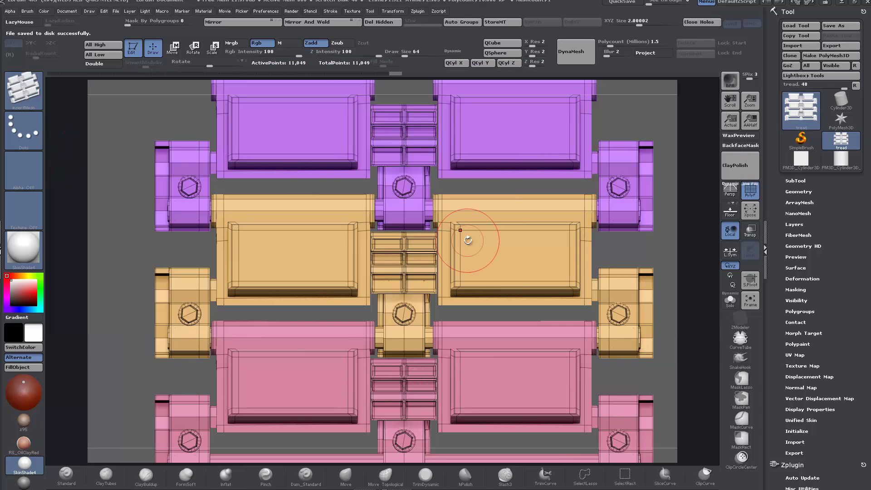
Step: Make the PM3D_Cylinder3D cube the active tool again
left_click_drag(694, 327, 619, 230, "alt")
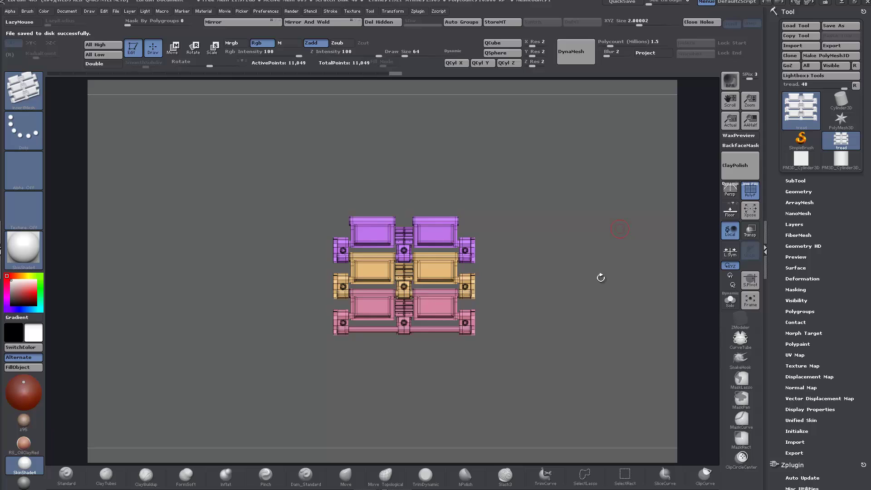
left_click_drag(610, 324, 562, 302, "alt")
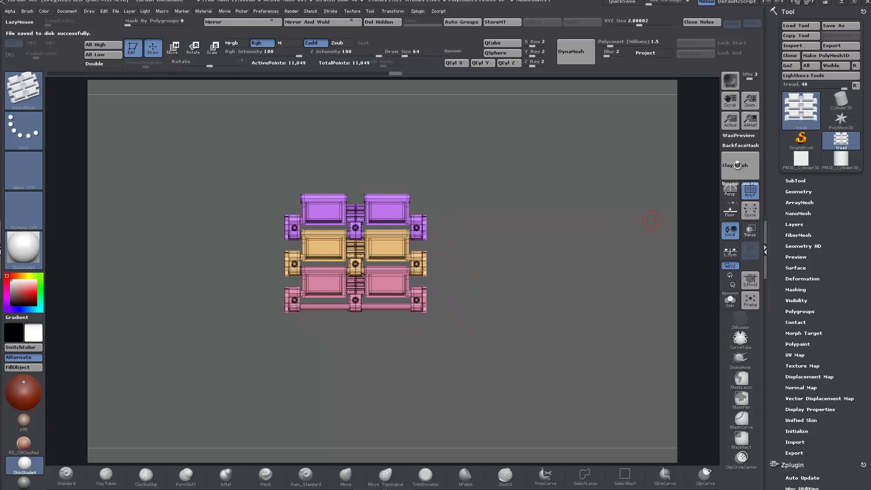
left_click(799, 158)
left_click_drag(487, 298, 509, 385)
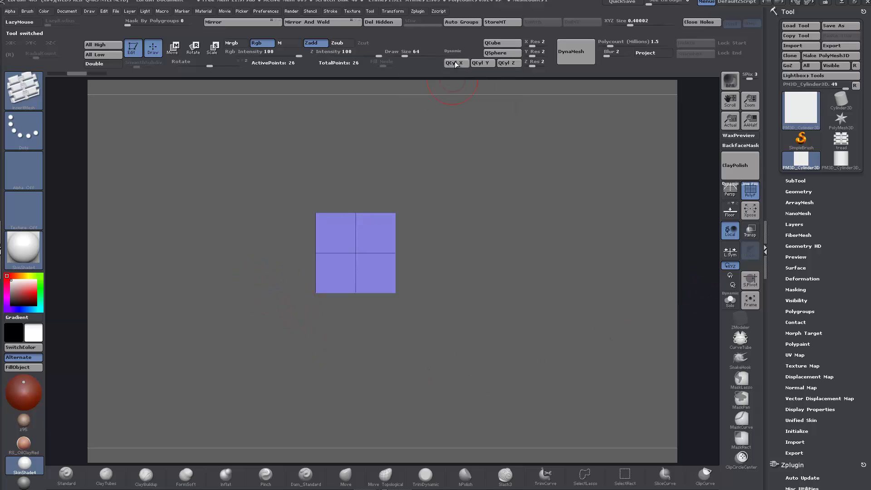
Step: Set the X, Y and Z resolution to 6 and turn the cube into a quick X-axis cylinder
left_click(540, 42)
type("6")
key("Return")
left_click(540, 52)
type("6")
key("Return")
left_click(542, 63)
key("Return")
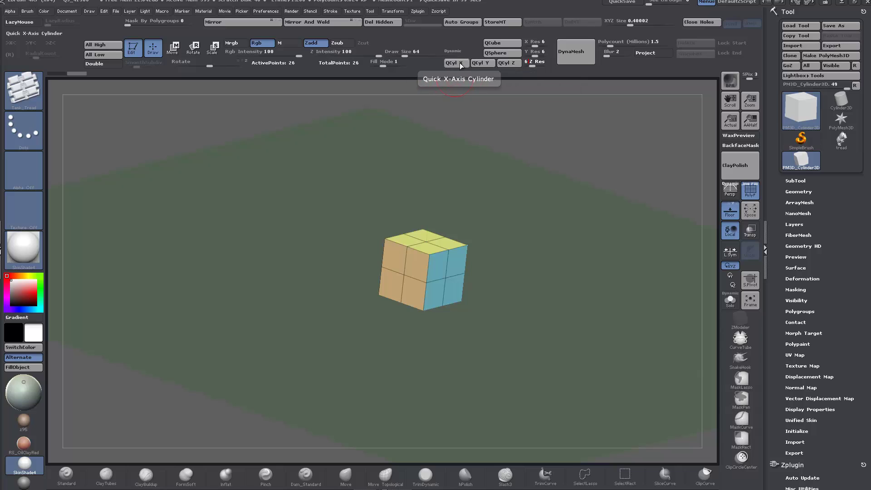
left_click(452, 62)
Step: Use ZModeler to delete the five edge loops running around the cylinder's side between its two caps
left_click_drag(629, 237, 613, 231)
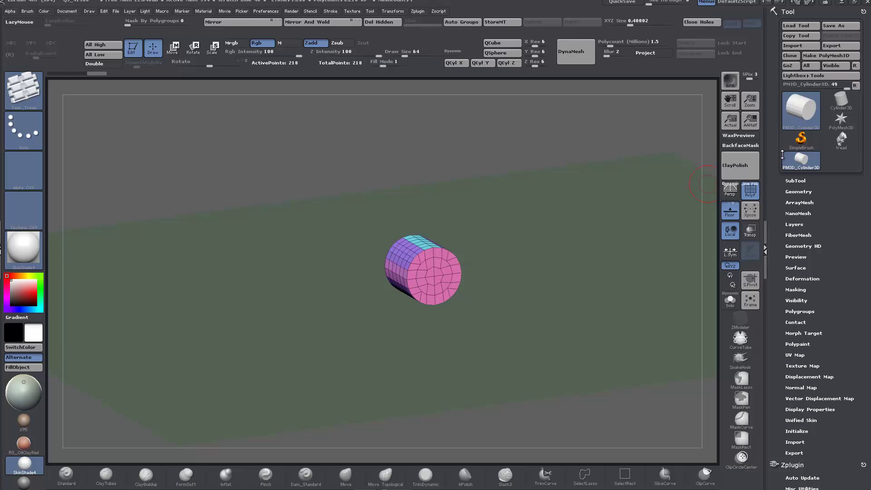
left_click_drag(514, 299, 516, 326)
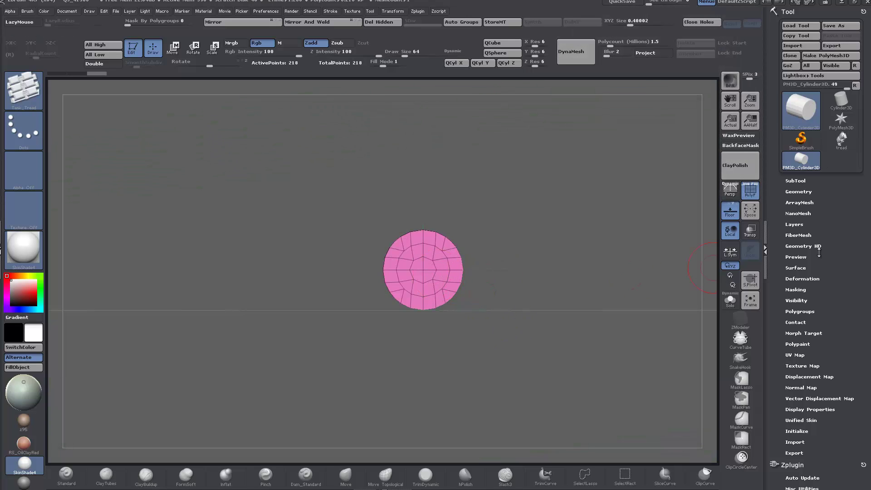
left_click_drag(506, 222, 315, 239, "alt")
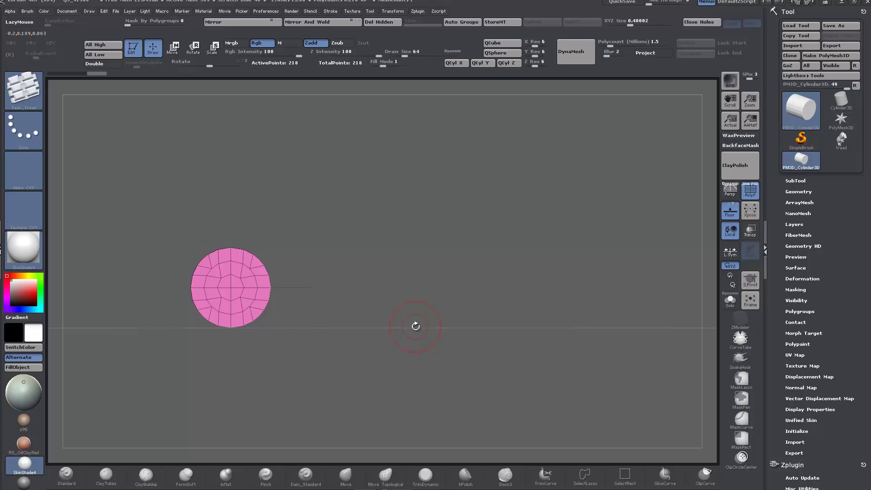
left_click_drag(439, 300, 432, 313)
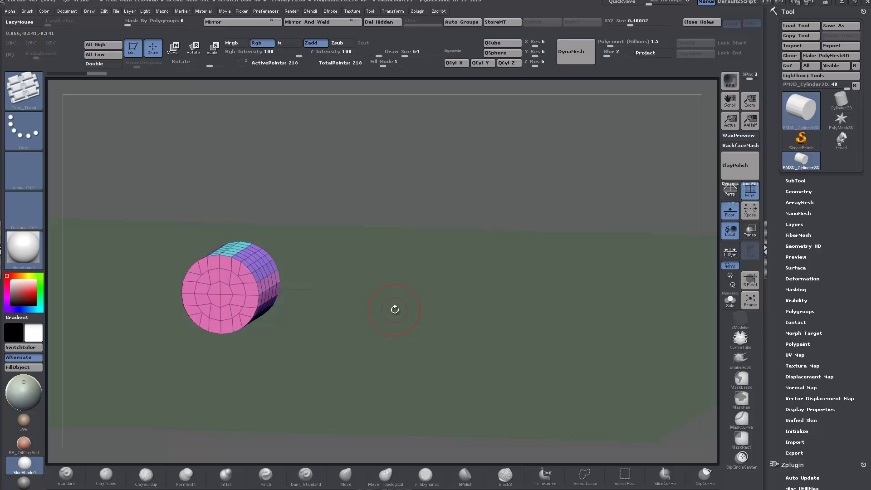
left_click_drag(395, 309, 426, 306)
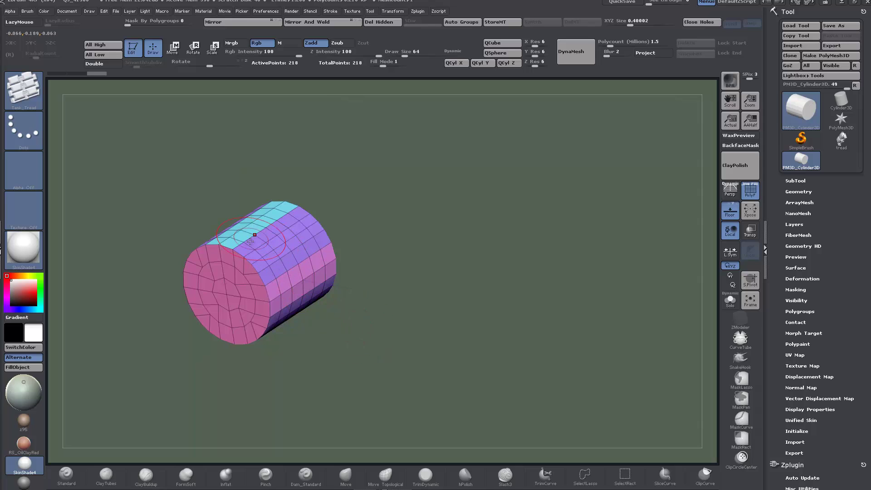
left_click_drag(515, 321, 513, 372, "alt")
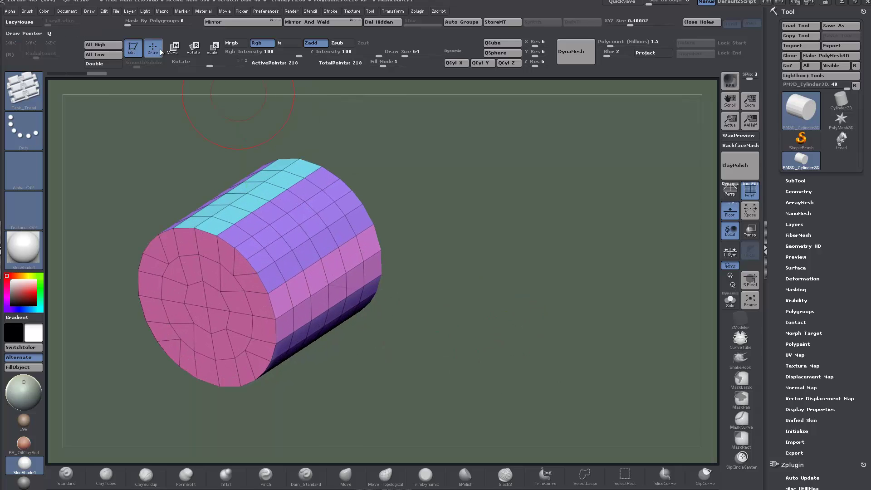
left_click(740, 319)
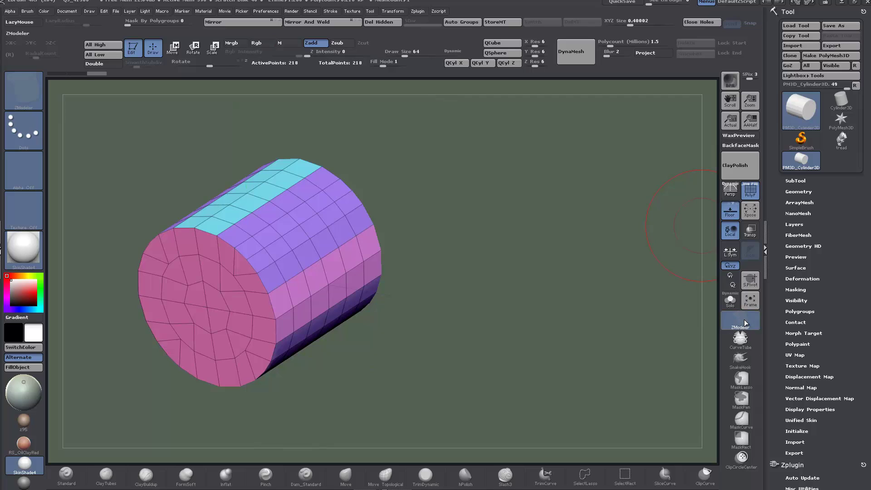
left_click(244, 231, "alt")
left_click(259, 219, "alt")
left_click(277, 206, "alt")
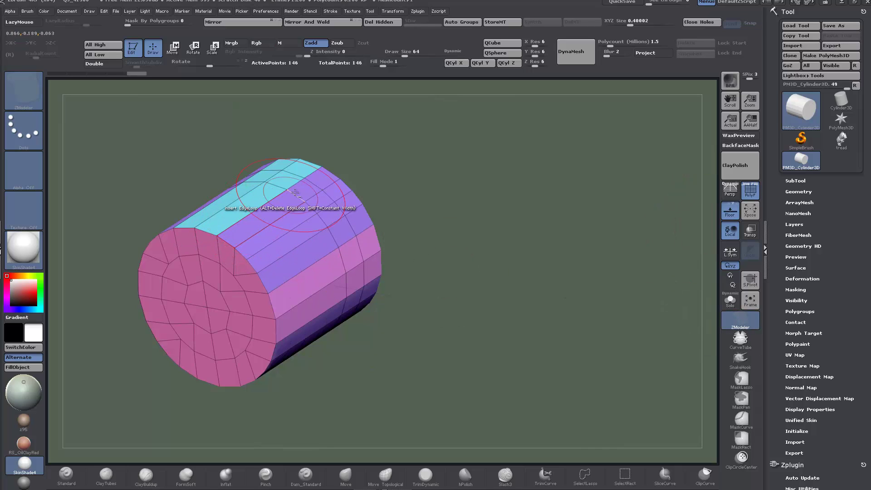
left_click(295, 193, "alt")
left_click(312, 184, "alt")
Step: Duplicate the cylinder in side view along a horizontal transpose line, leaving a wide gap between the two wheels
left_click_drag(424, 330, 327, 346, "shift")
left_click(175, 51)
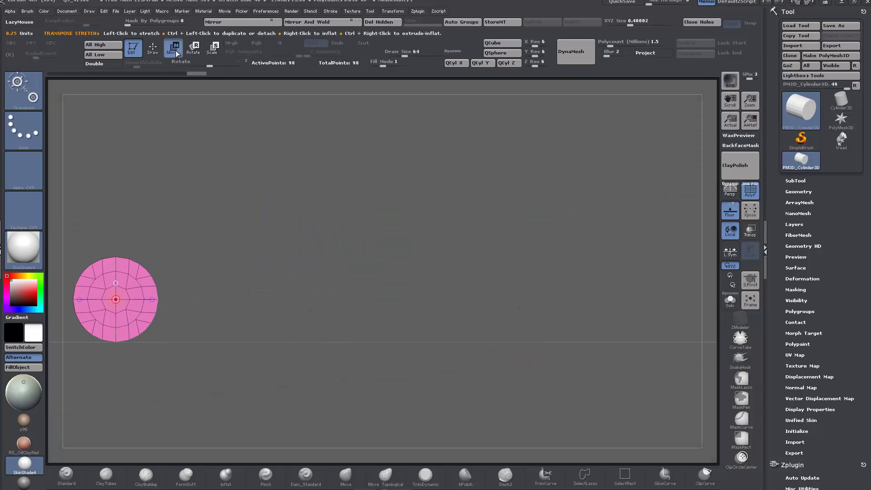
left_click_drag(105, 289, 543, 289)
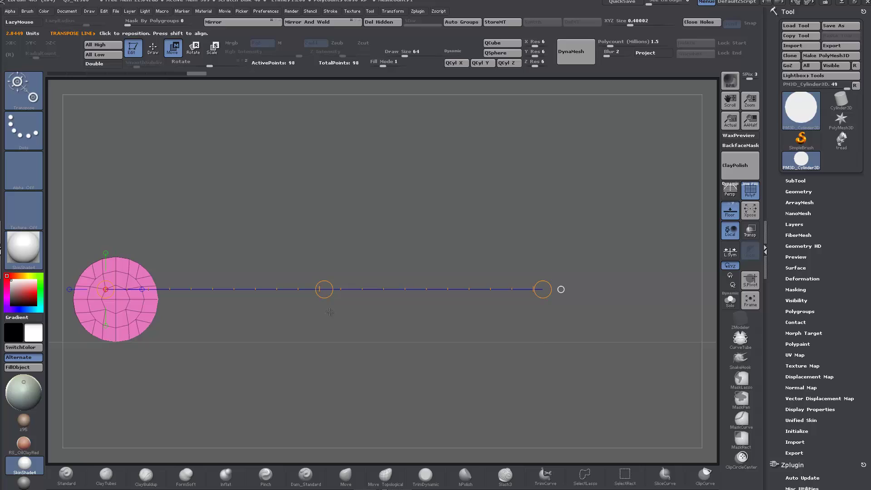
left_click_drag(324, 289, 712, 273, "ctrl")
left_click_drag(280, 374, 369, 333, "alt")
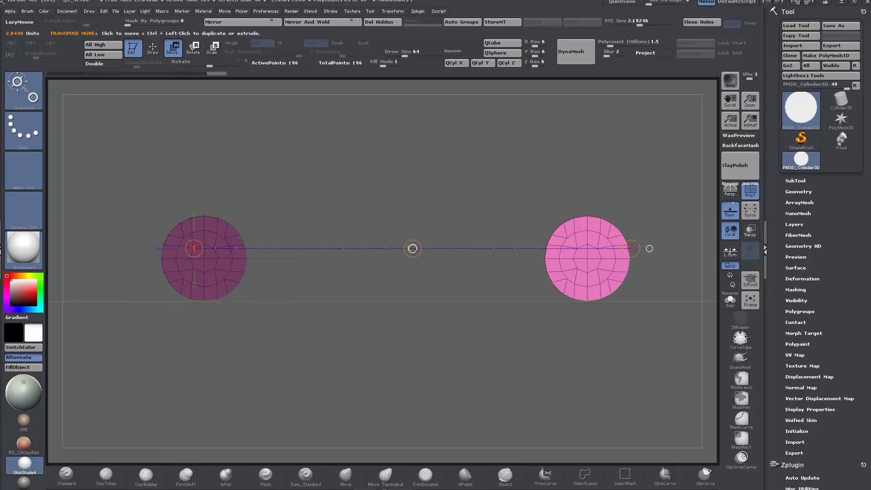
Step: Duplicate the cylinder twice more, placing both copies lower between the outer wheels, and clear the mask
left_click_drag(412, 248, 296, 342, "ctrl")
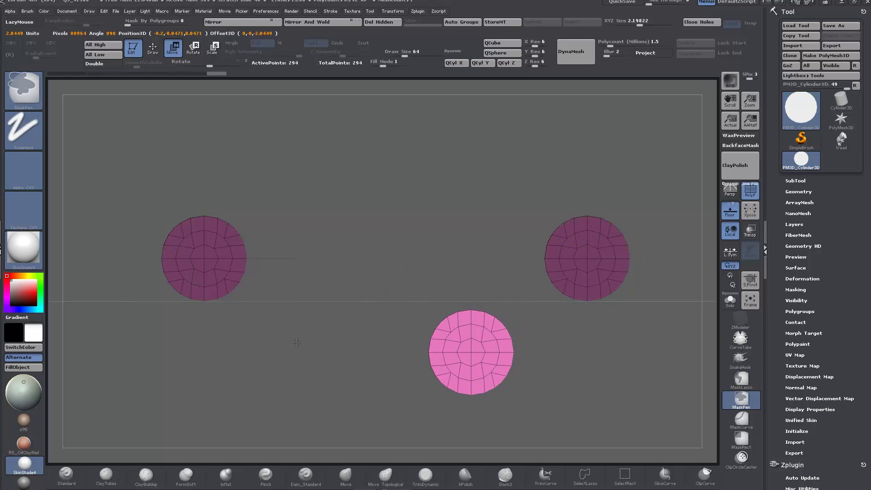
left_click_drag(413, 249, 268, 265, "ctrl+shift")
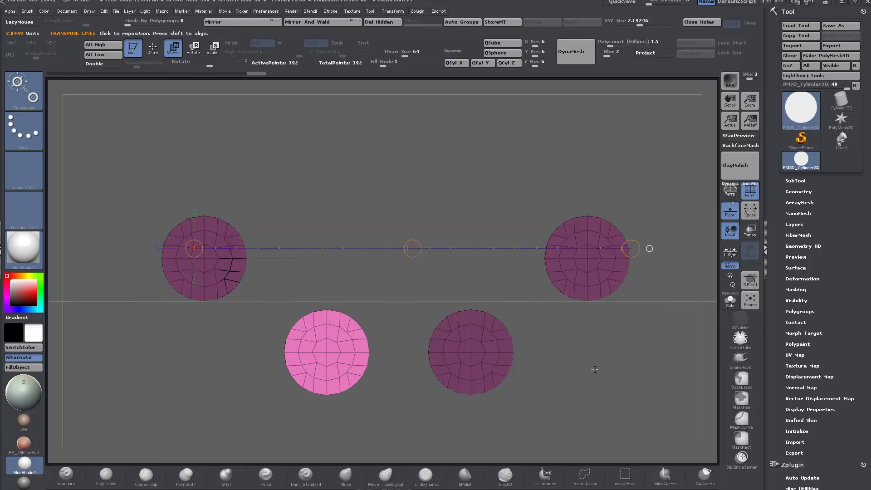
left_click(152, 48)
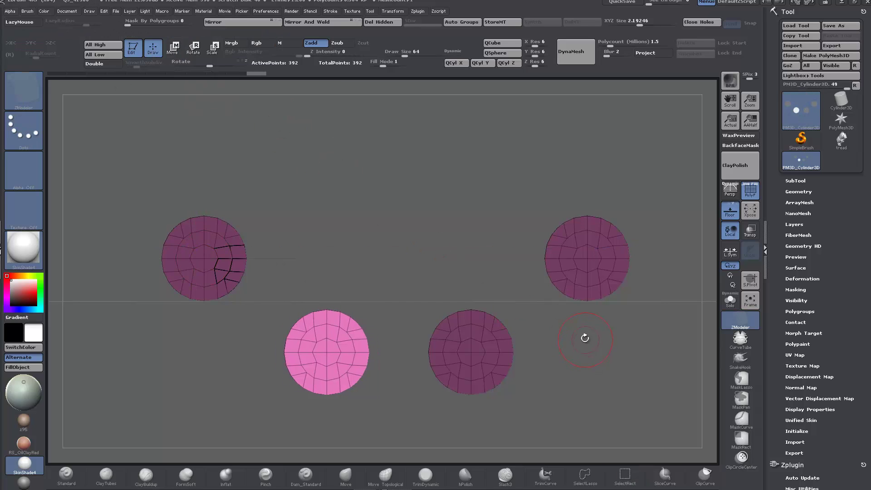
left_click_drag(428, 208, 235, 376)
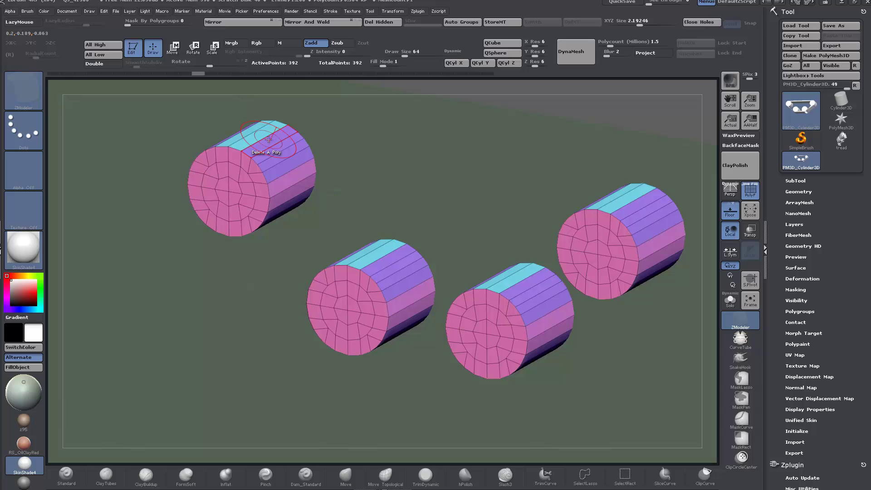
Step: Delete paired side faces on all four cylinders with ZModeler, opening gaps on the sides facing the neighbouring cylinders
key("space")
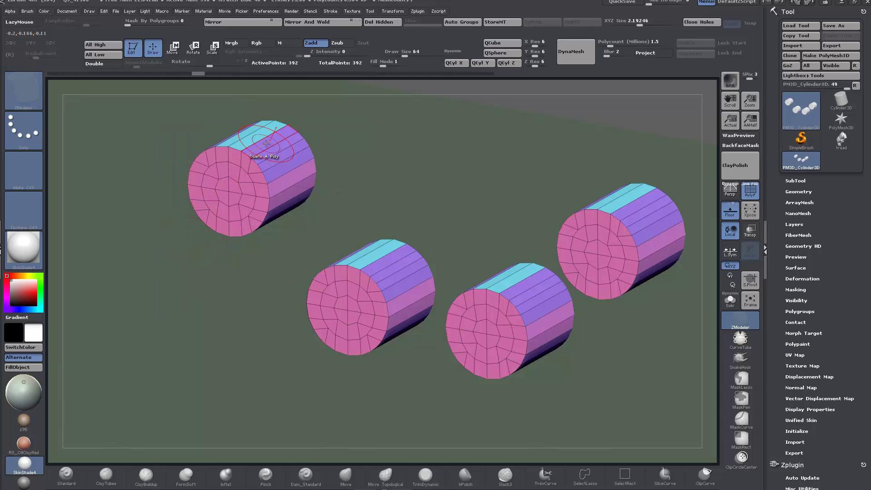
left_click_drag(265, 143, 271, 149, "alt")
left_click_drag(200, 307, 188, 366)
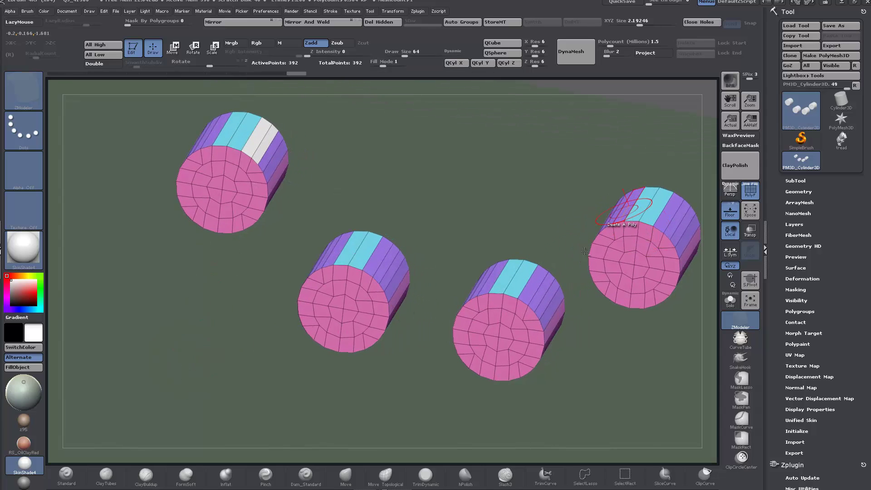
left_click_drag(583, 363, 608, 363)
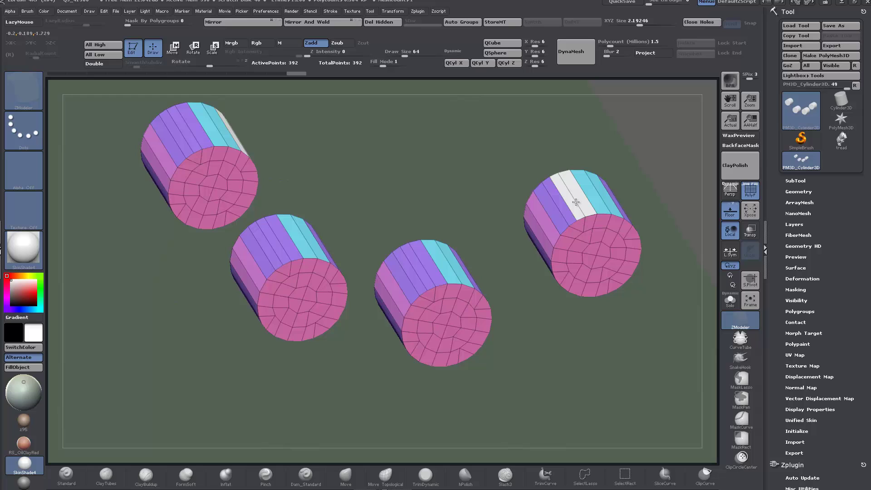
left_click_drag(592, 376, 544, 383)
left_click(448, 322, "alt")
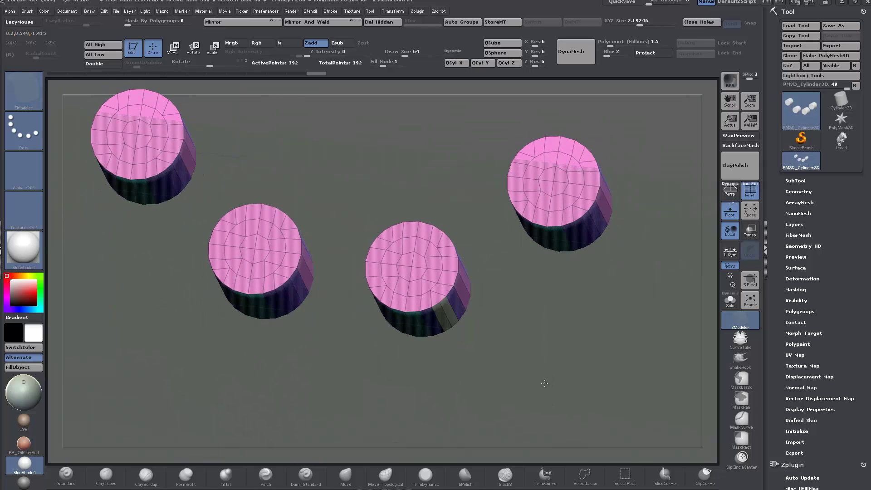
left_click(731, 214)
left_click_drag(609, 307, 598, 284)
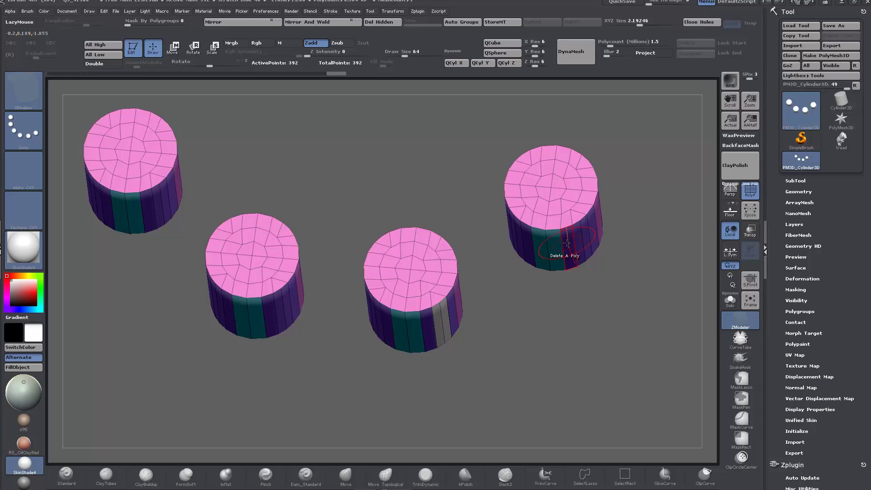
left_click_drag(255, 379, 335, 373, "alt")
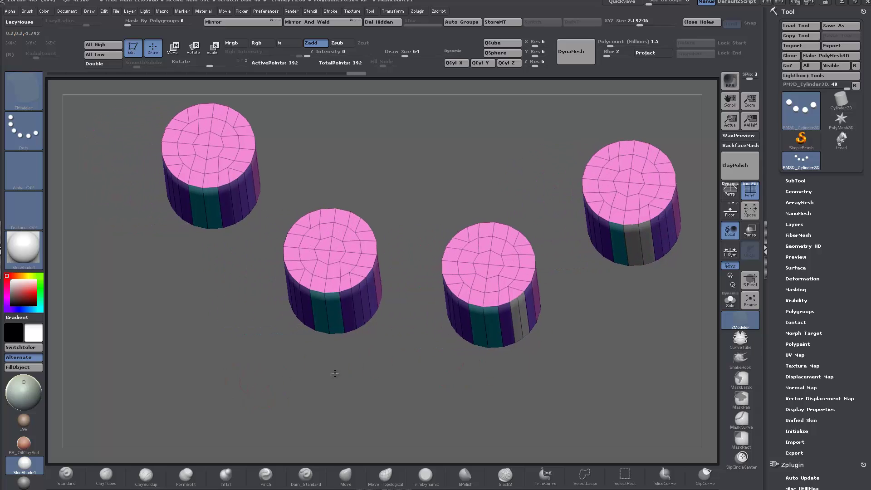
left_click(465, 324)
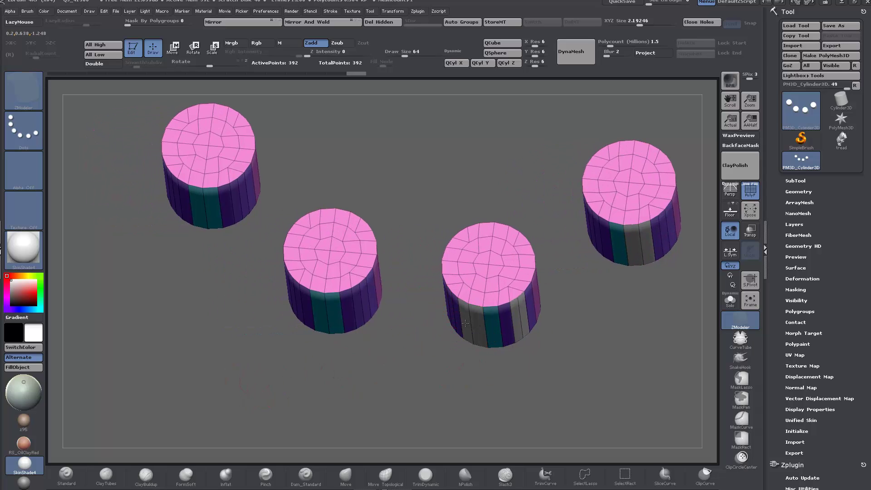
left_click(334, 319)
left_click_drag(200, 314, 329, 353, "alt")
left_click(259, 260)
left_click(372, 354)
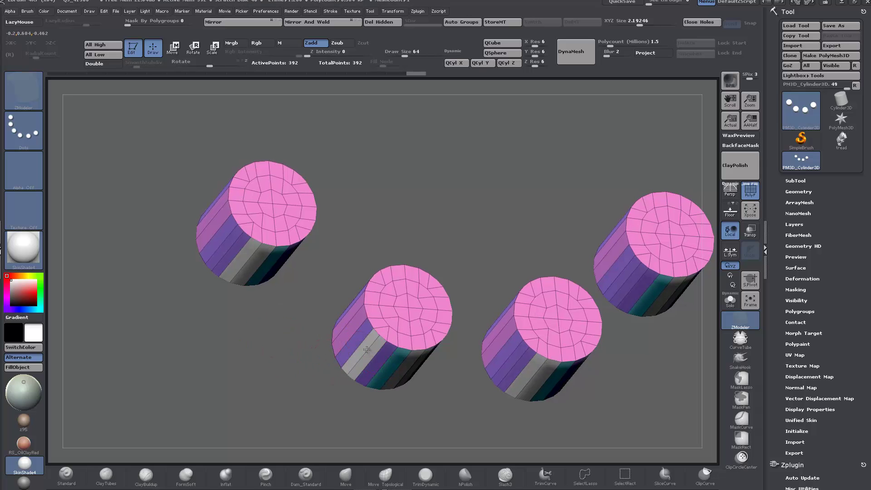
left_click_drag(422, 411, 391, 415)
left_click(297, 157)
Step: Set the ZModeler edge action to Bridge with Two Holes and bridge the upper outer cylinder to the adjacent lower one
left_click_drag(345, 291, 354, 150)
key("space")
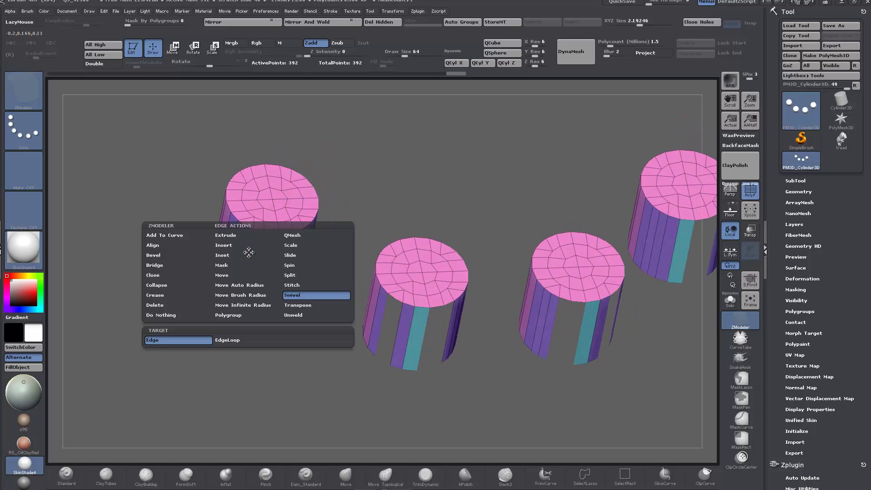
left_click(170, 267)
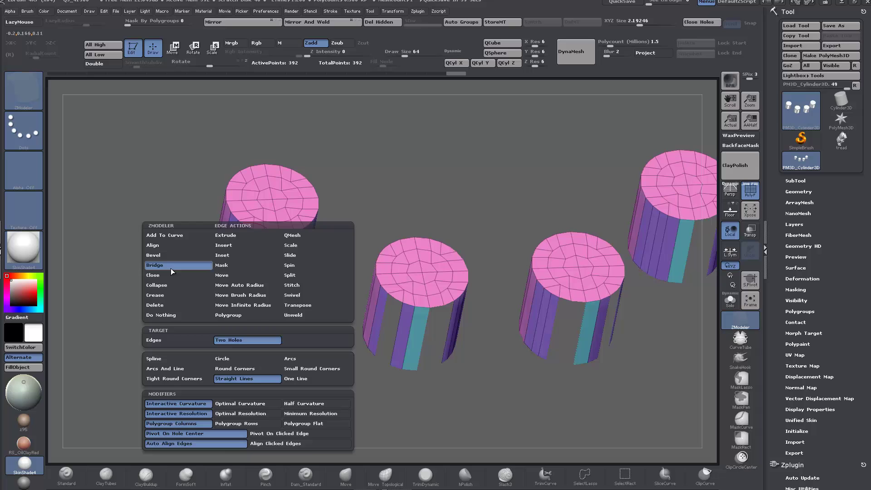
left_click(247, 245)
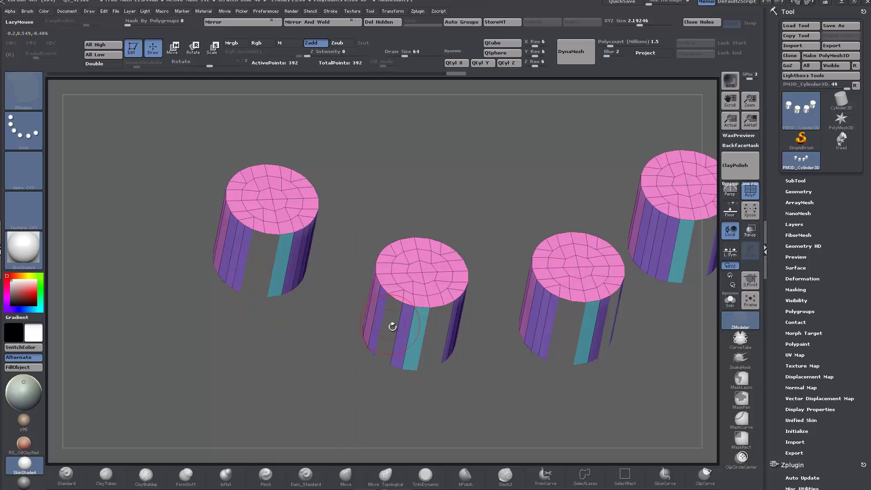
left_click(393, 329)
mouse_move(314, 356)
left_mouse_down()
mouse_move(313, 336)
mouse_move(312, 356)
left_mouse_up()
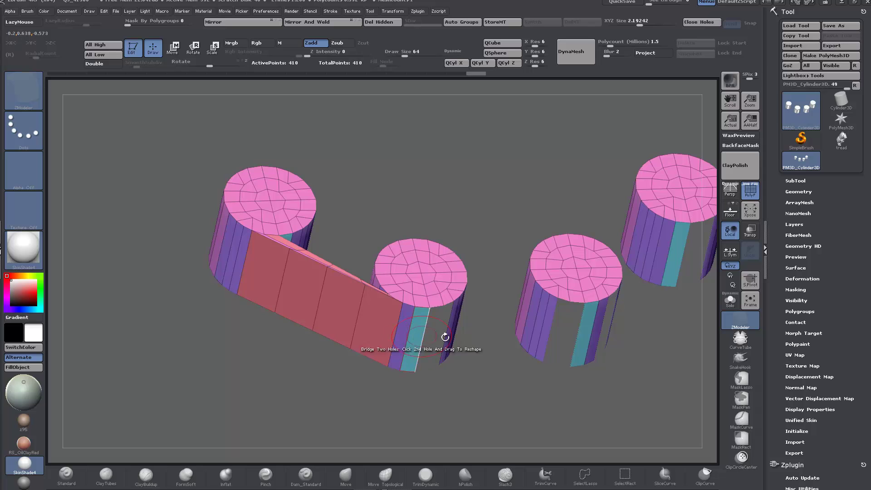
Step: Bridge the two lower cylinders together, and bridge the second lower cylinder to the remaining upper outer one
left_click(576, 325)
left_click_drag(653, 352, 522, 349)
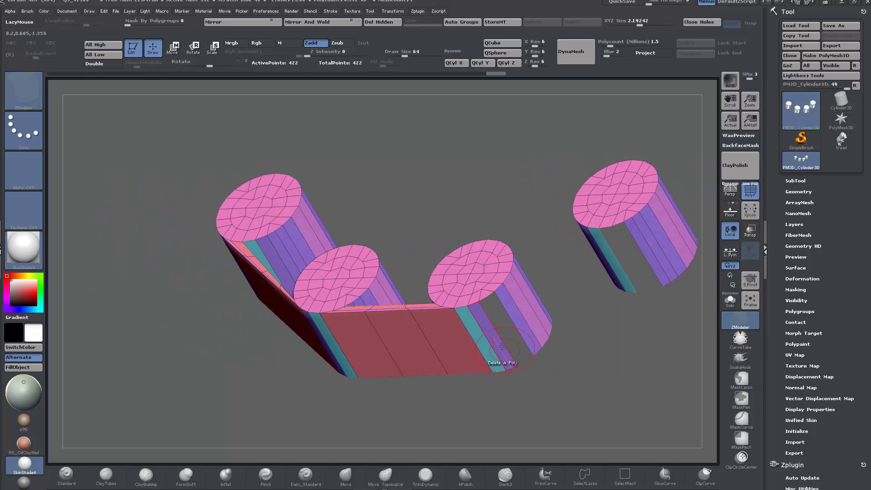
left_click(635, 253)
left_click_drag(492, 181, 467, 246)
left_click_drag(460, 208, 504, 272)
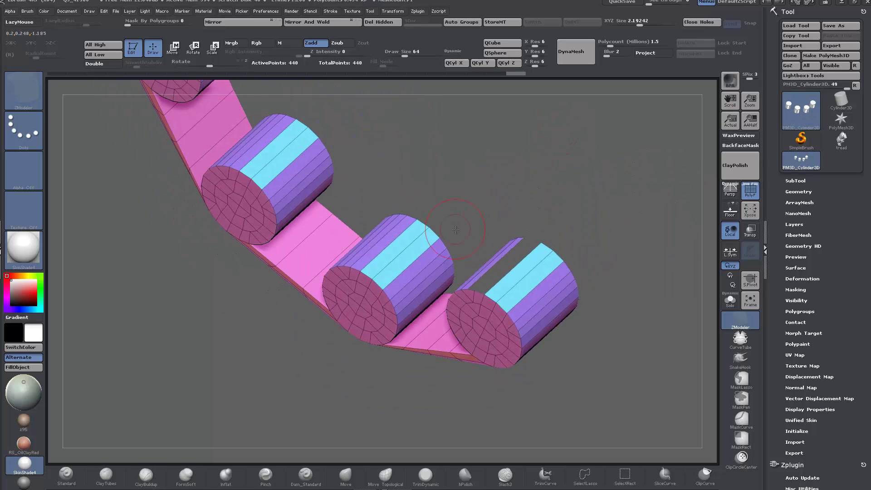
Step: Bridge the two upper outer cylinders across the long top gap, closing the loop around all four wheels
left_click_drag(72, 270, 211, 271)
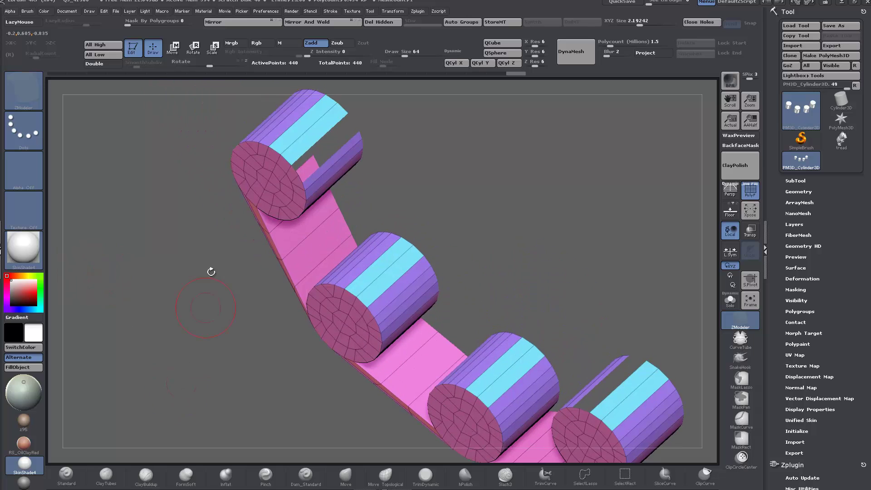
left_click(309, 149)
left_click_drag(192, 363, 204, 313)
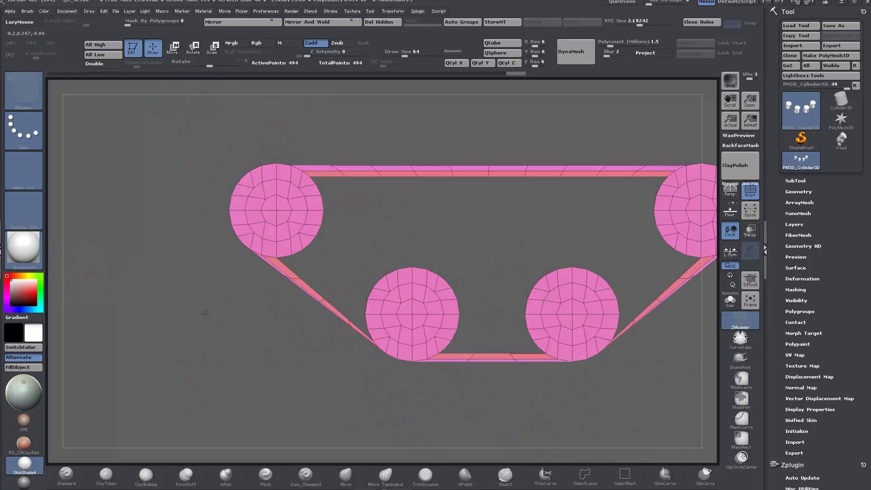
left_click_drag(328, 381, 269, 360, "alt")
mouse_move(436, 345)
left_mouse_down()
mouse_move(414, 376)
mouse_move(440, 362)
mouse_move(428, 354)
mouse_move(436, 343)
left_mouse_up()
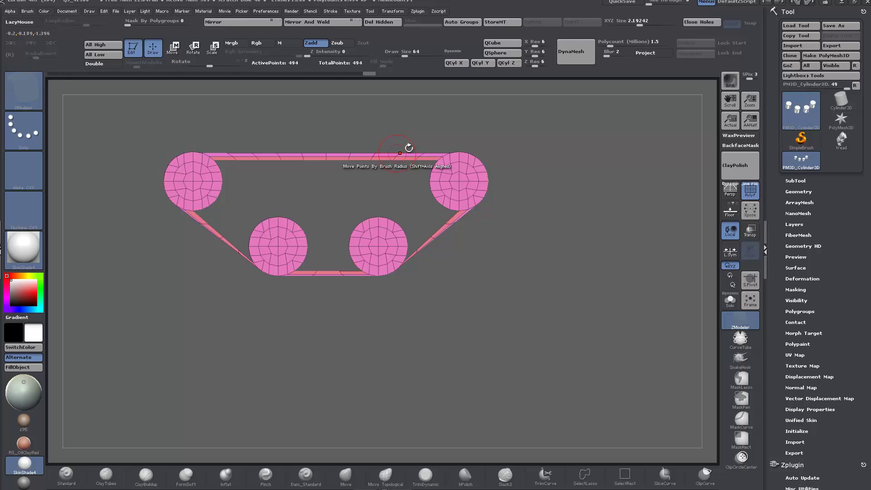
Step: Set the ZModeler polygon action to Polygroup with Polyloop target and assign a new polygroup to the outer band around the wheels
left_click_drag(330, 360, 139, 356)
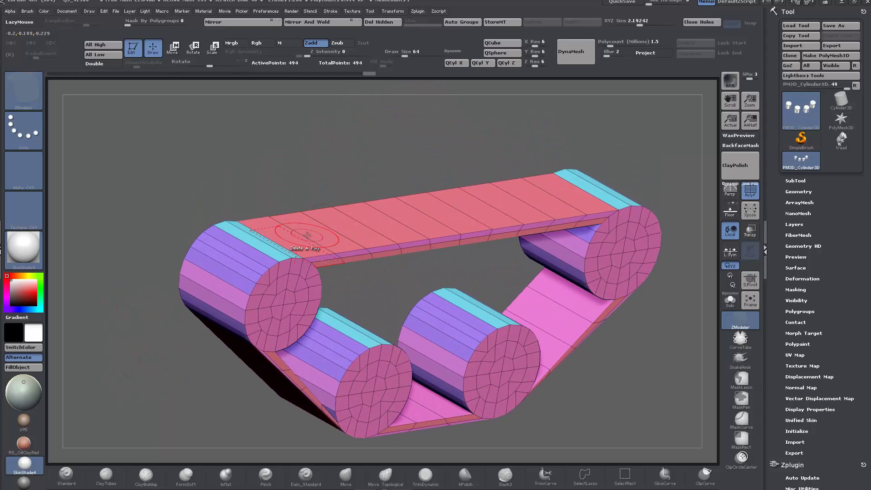
key("space")
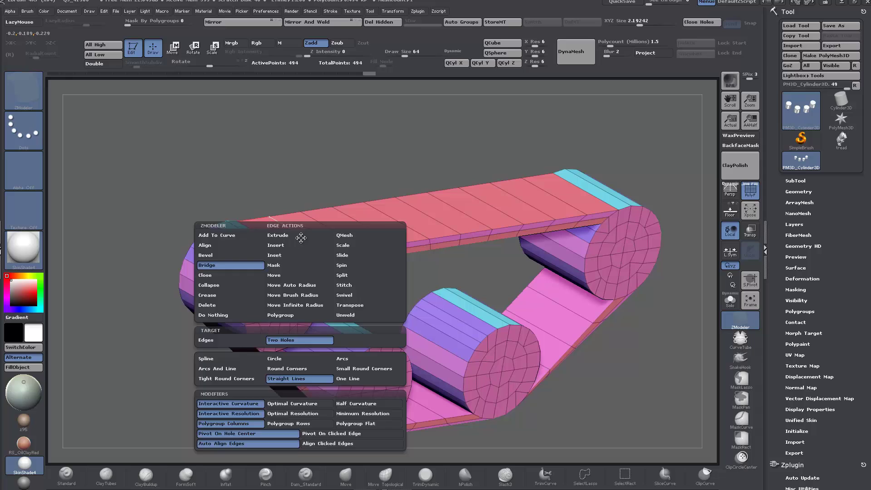
key("space")
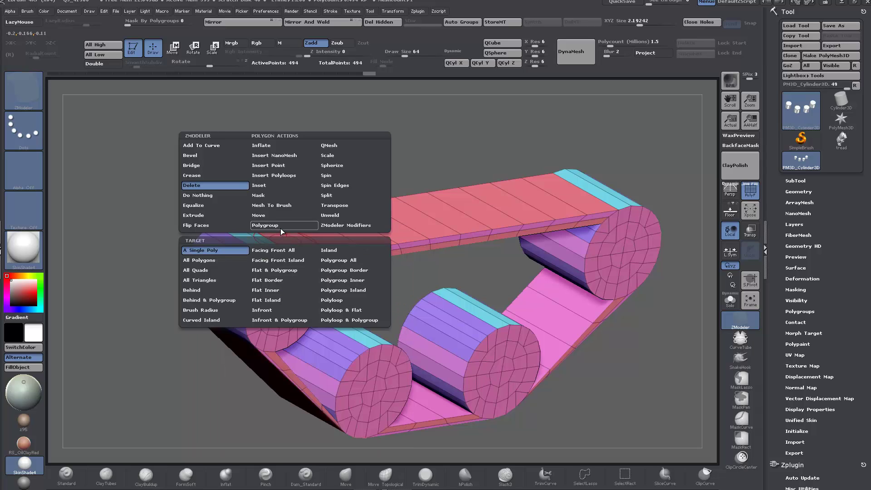
left_click(281, 228)
left_click(327, 300)
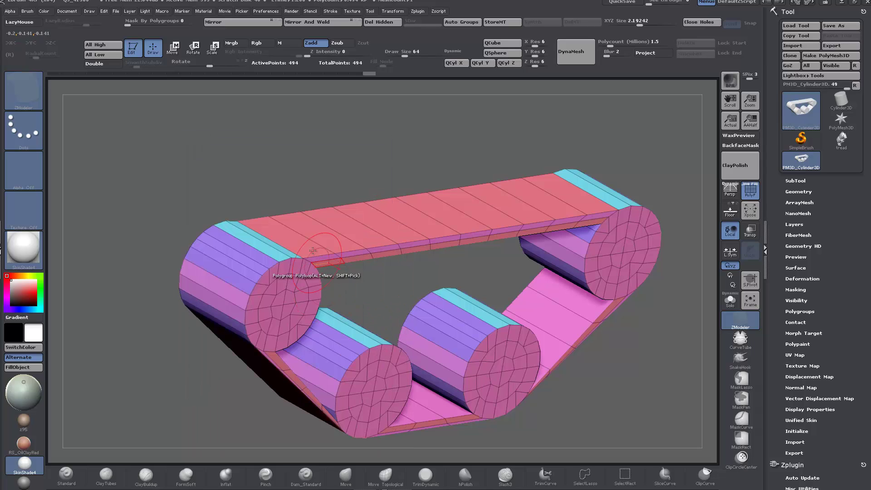
left_click(276, 236)
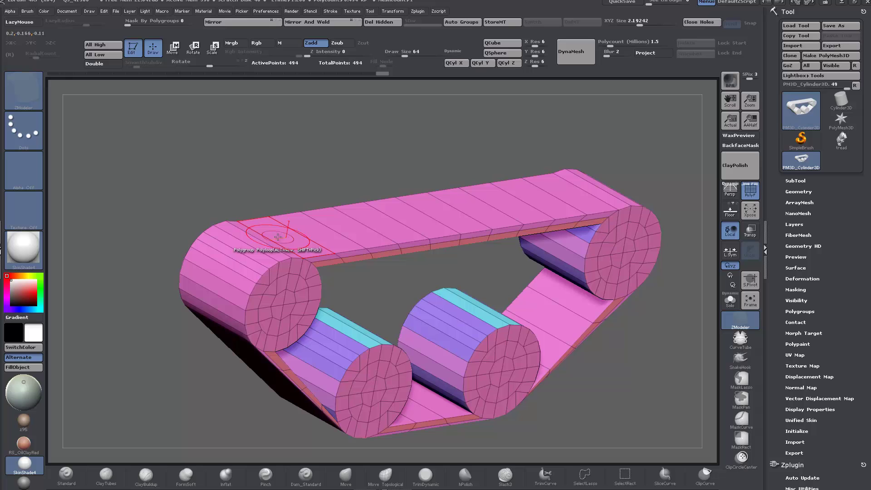
left_click(278, 237)
left_click(278, 236)
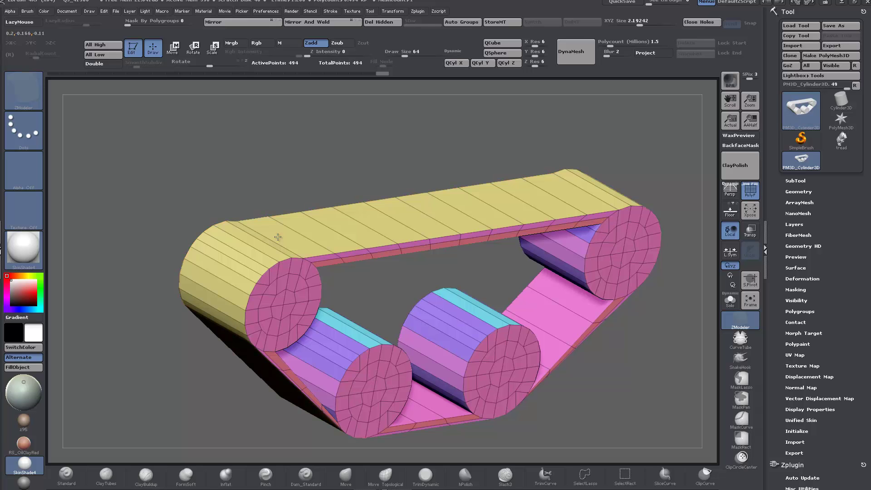
Step: Hide the cylinder caps, inner faces and remaining wheel pieces, isolating the yellow outer band polygroup
left_click_drag(179, 347, 196, 334)
left_click_drag(136, 313, 122, 373)
key("ctrl+shift")
left_click(273, 240, "ctrl+shift")
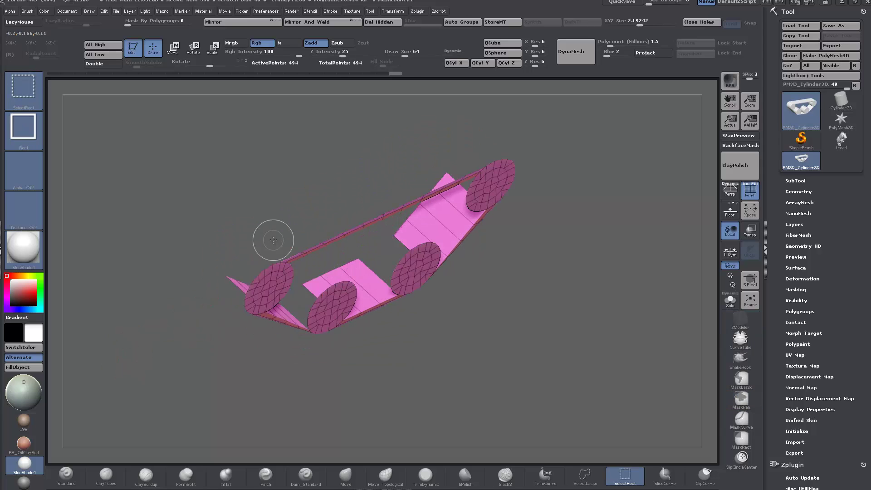
left_click_drag(103, 178, 124, 221, "ctrl+shift")
mouse_move(427, 335)
left_mouse_down()
mouse_move(401, 307)
mouse_move(435, 295)
mouse_move(450, 318)
mouse_move(292, 276)
left_mouse_up()
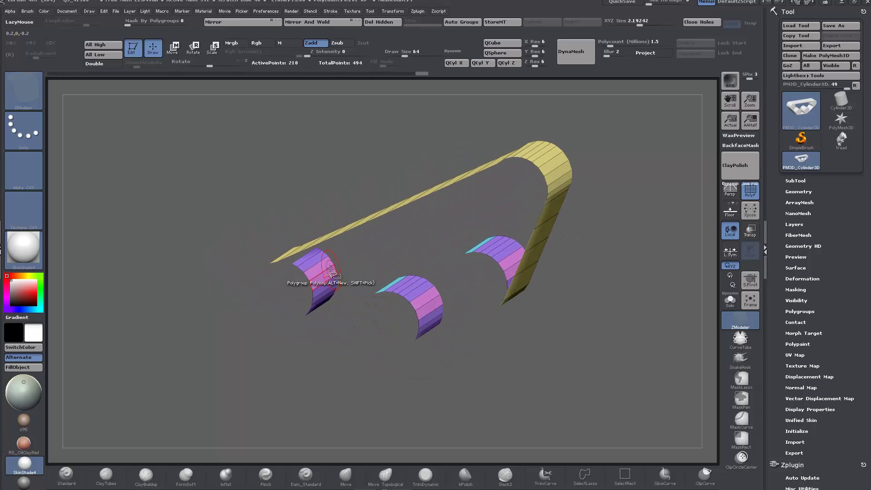
left_click(324, 269, "ctrl+alt+shift")
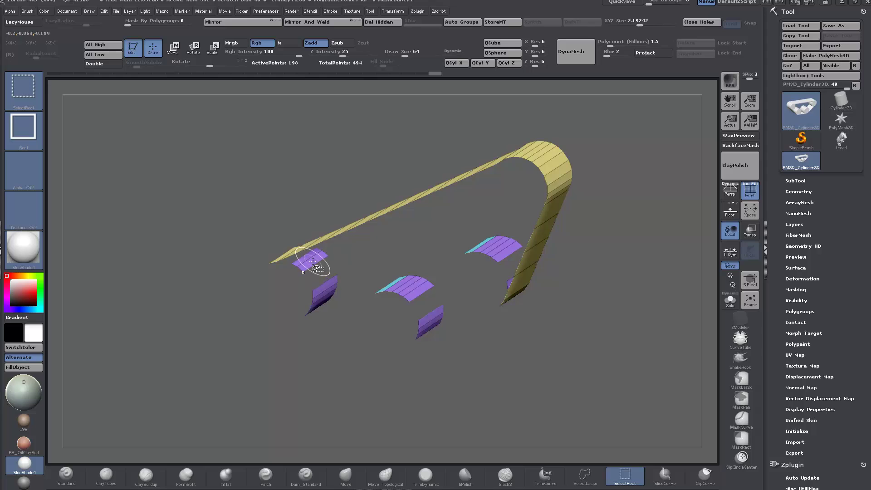
left_click(313, 261, "ctrl+alt+shift")
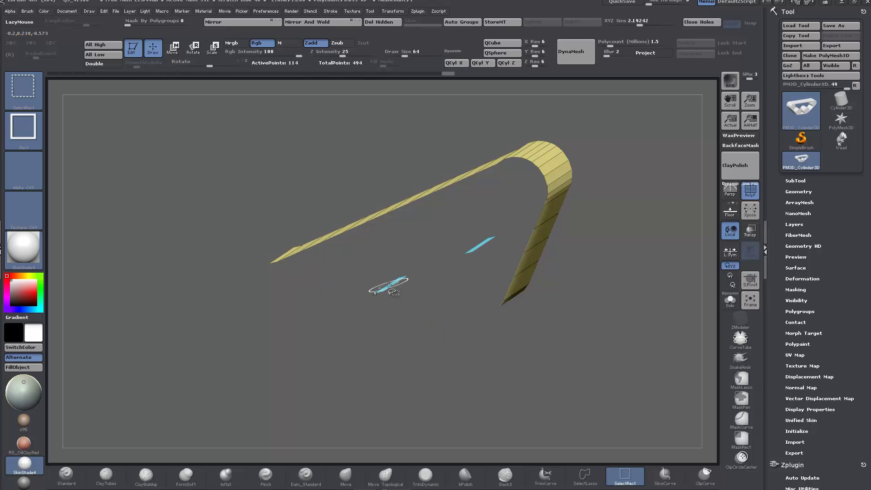
mouse_move(389, 285)
left_mouse_down()
mouse_move(290, 369)
mouse_move(336, 204)
mouse_move(268, 388)
mouse_move(284, 369)
mouse_move(361, 93)
left_mouse_up()
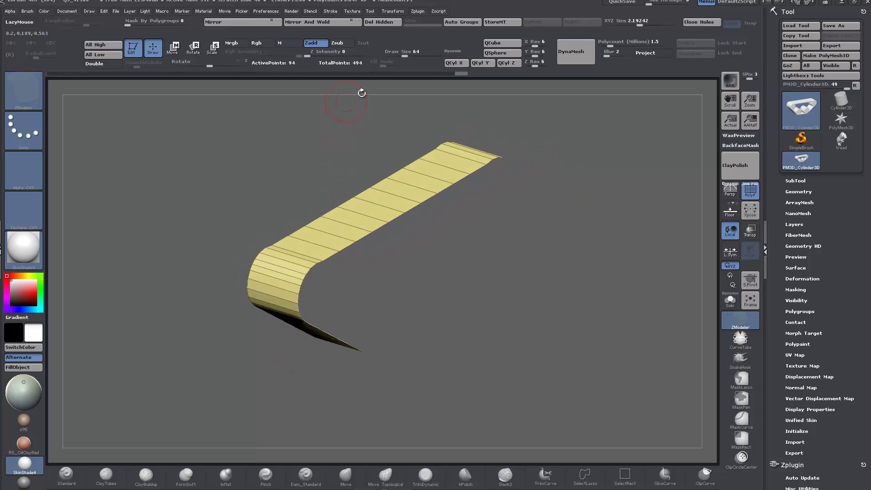
Step: Delete the hidden geometry and close both open sides of the outer band
left_click(381, 22)
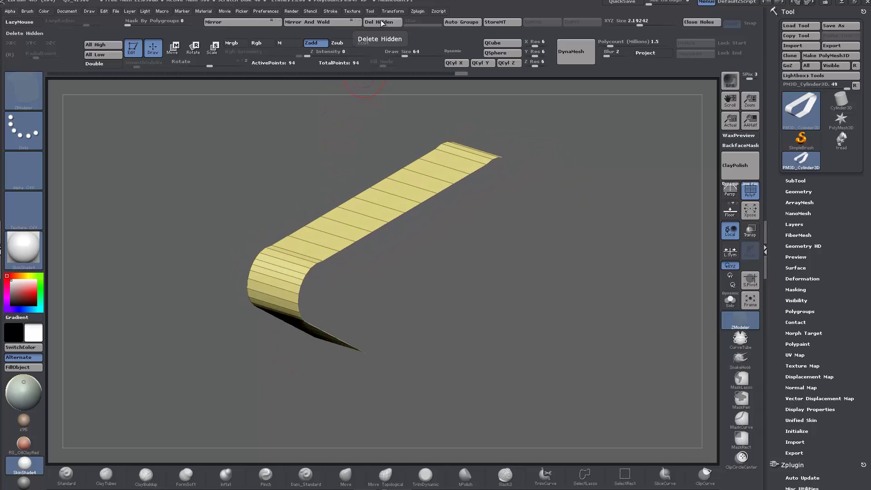
left_click(701, 22)
mouse_move(576, 244)
left_mouse_down()
mouse_move(561, 260)
mouse_move(592, 259)
mouse_move(564, 249)
left_mouse_up()
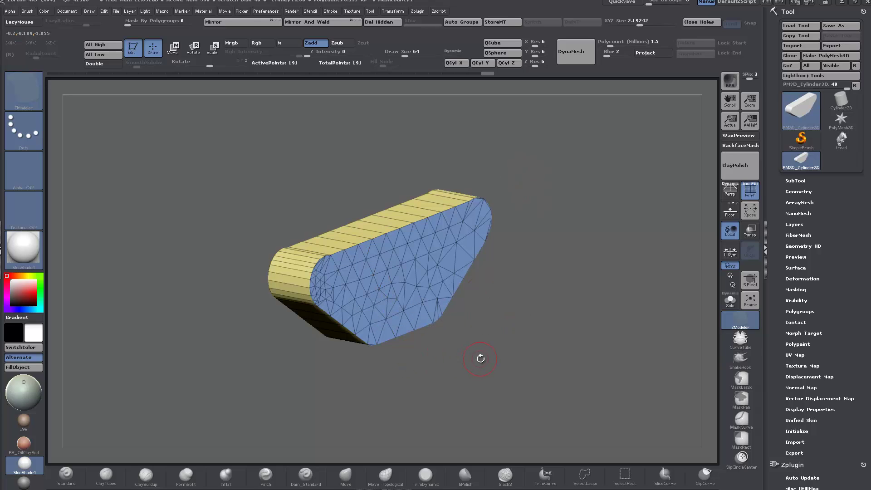
Step: Merge the mesh into a single polygroup and slice it vertically down the middle of its width with SliceCurve
key("ctrl+w")
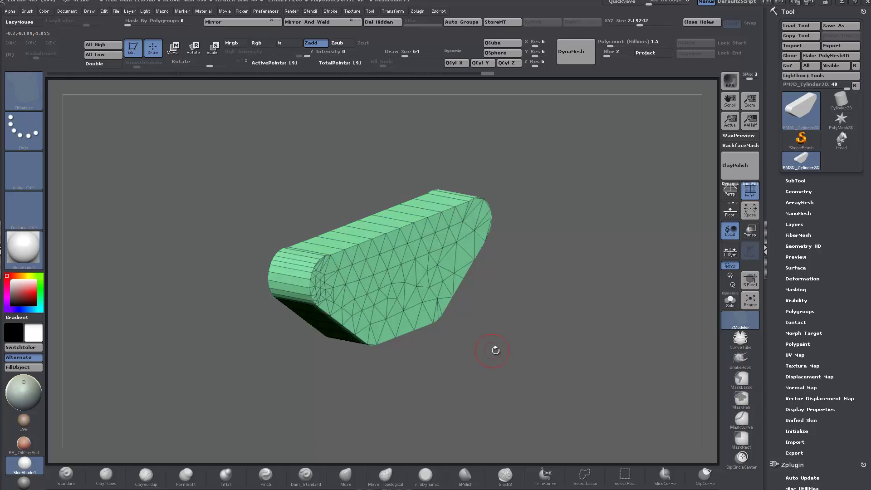
left_click_drag(496, 349, 511, 349, "shift")
mouse_move(492, 184)
left_mouse_down("ctrl")
mouse_move(411, 221)
mouse_move(415, 233)
mouse_move(450, 229)
left_mouse_up("ctrl")
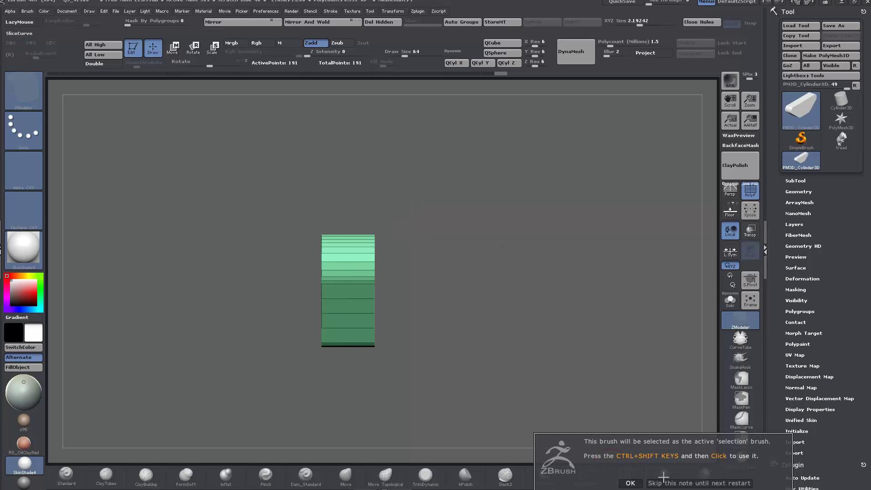
left_click(665, 480)
mouse_move(331, 171)
left_mouse_down("ctrl+shift")
mouse_move(362, 420)
mouse_move(362, 144)
mouse_move(346, 404)
left_mouse_up("ctrl+shift")
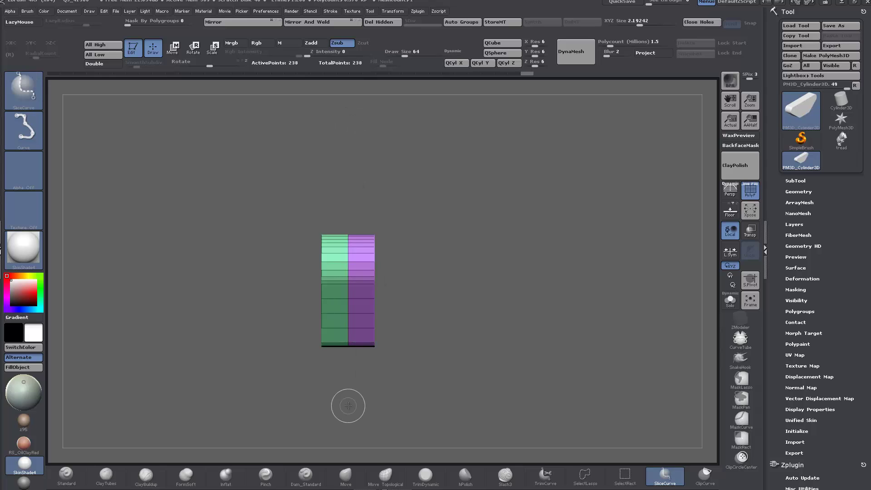
Step: Try the ZModeler edge action Add To Curve on one edge of the center seam, and undo it
mouse_move(543, 334)
left_mouse_down()
mouse_move(521, 354)
mouse_move(499, 356)
mouse_move(523, 354)
left_mouse_up()
left_click_drag(541, 290, 560, 321)
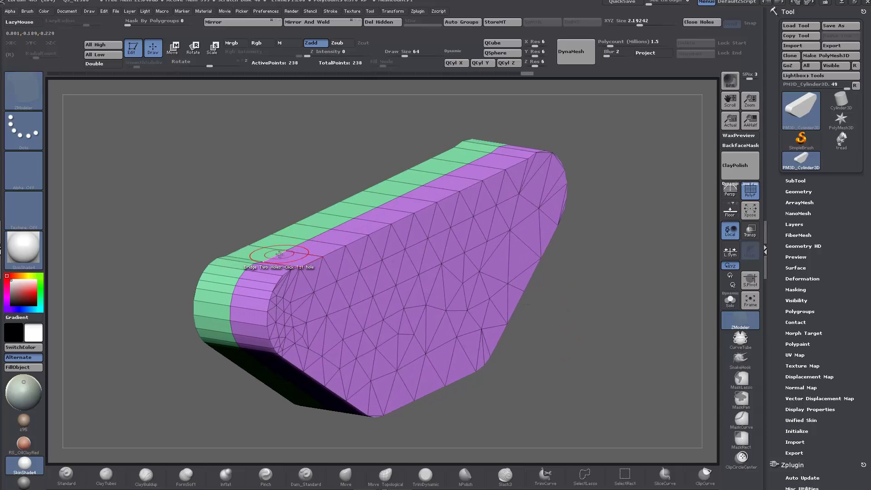
key("space")
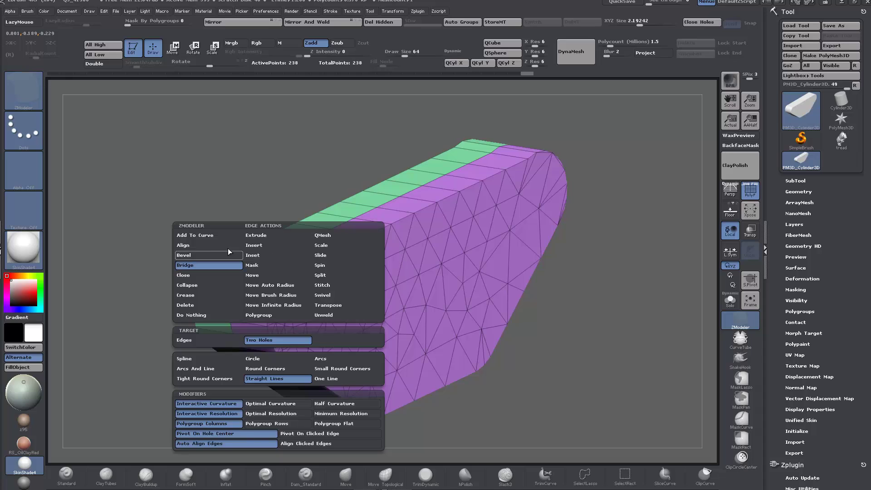
left_click(213, 236)
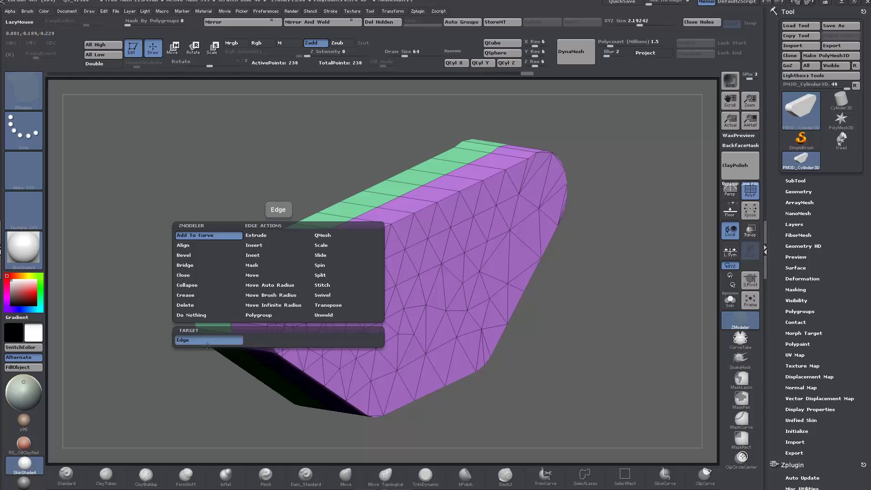
left_click_drag(161, 272, 150, 198, "alt")
left_click_drag(153, 161, 244, 299, "alt")
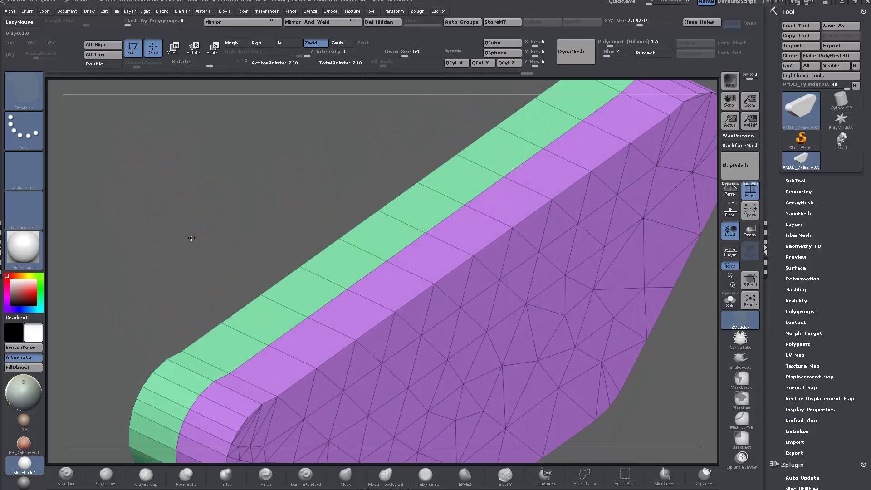
left_click(289, 332)
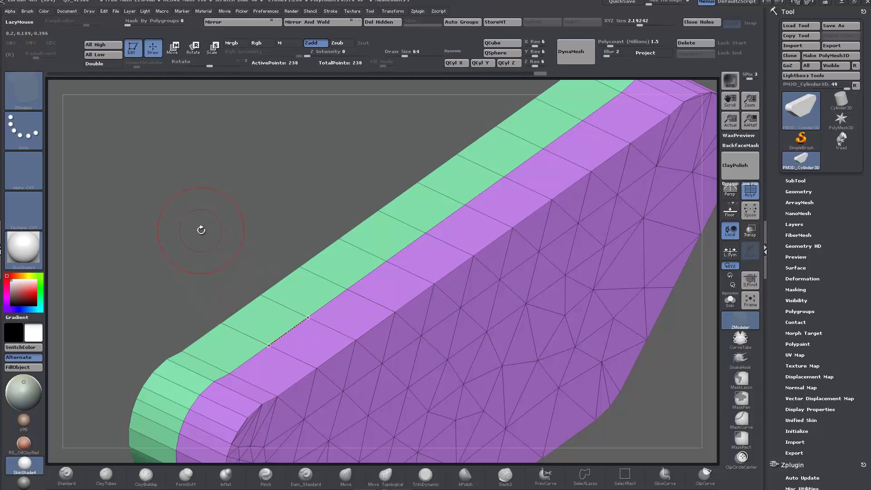
key("ctrl")
key("ctrl+z")
mouse_move(199, 230)
left_mouse_down("alt")
mouse_move(205, 236)
mouse_move(200, 216)
left_mouse_up("alt")
left_click_drag(190, 267, 257, 230, "alt")
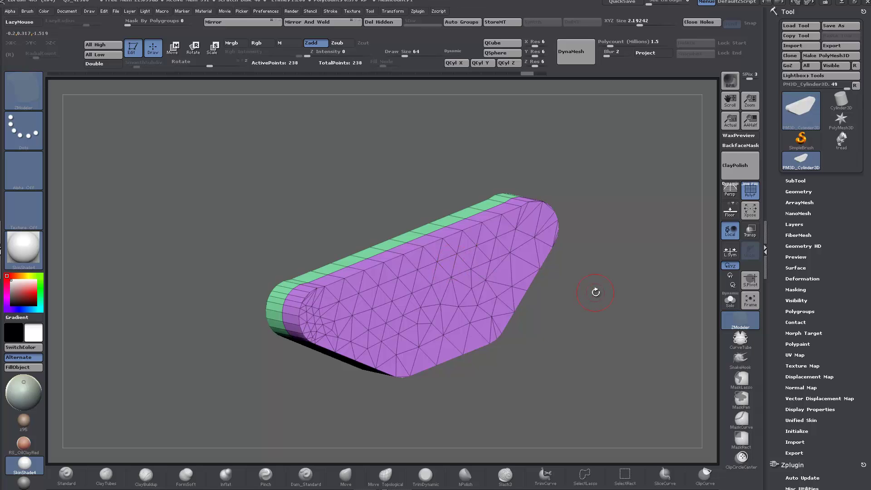
Step: Generate a curve along the center seam with Frame Mesh, using only Polygroups with Border and Creased edges turned off
left_click_drag(596, 292, 604, 298)
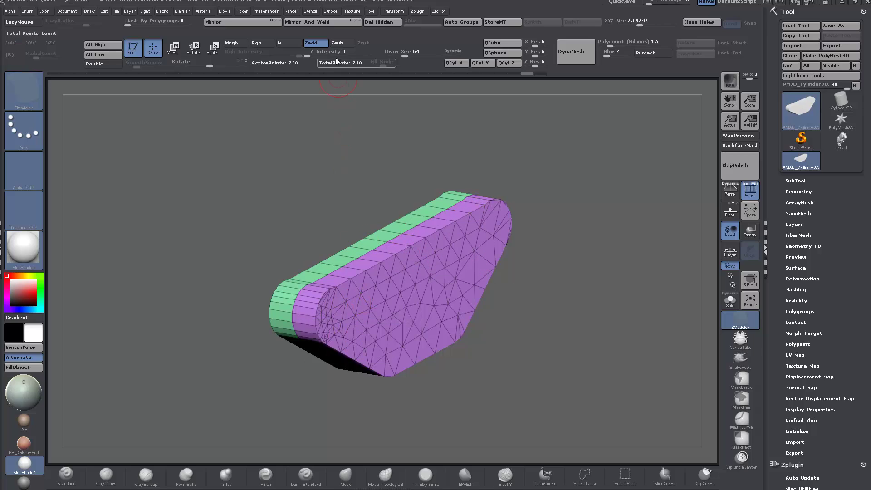
left_click(335, 11)
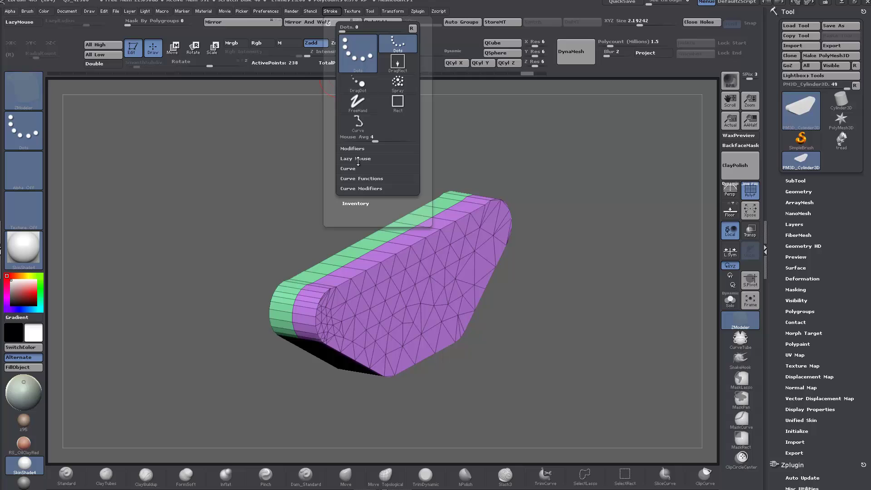
left_click(359, 179)
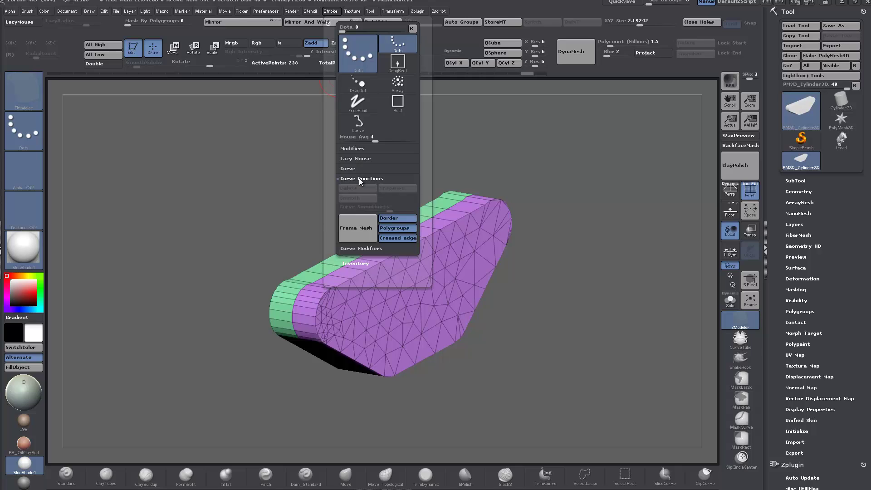
left_click(397, 220)
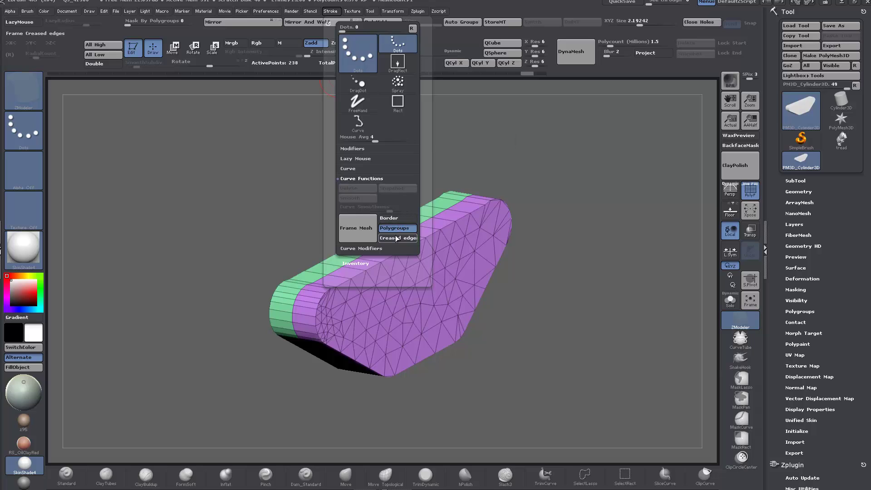
left_click(398, 237)
left_click(356, 228)
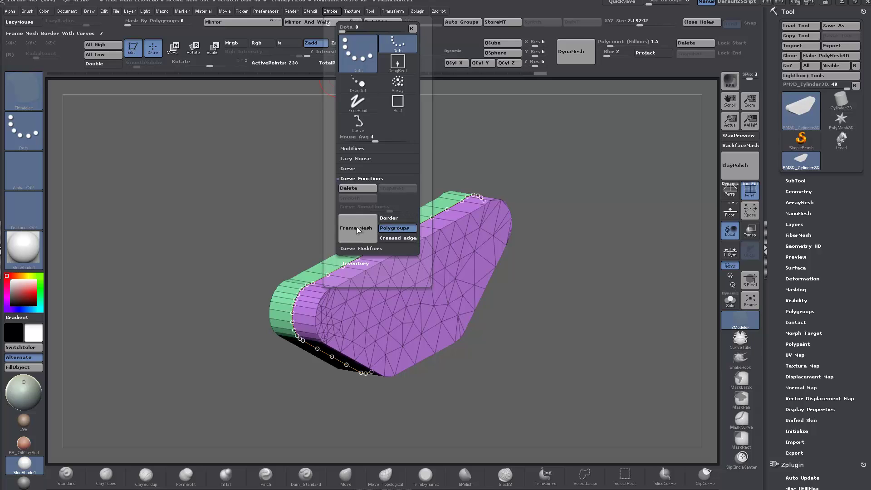
mouse_move(576, 298)
left_mouse_down()
mouse_move(540, 294)
mouse_move(579, 323)
mouse_move(645, 335)
mouse_move(578, 344)
left_mouse_up()
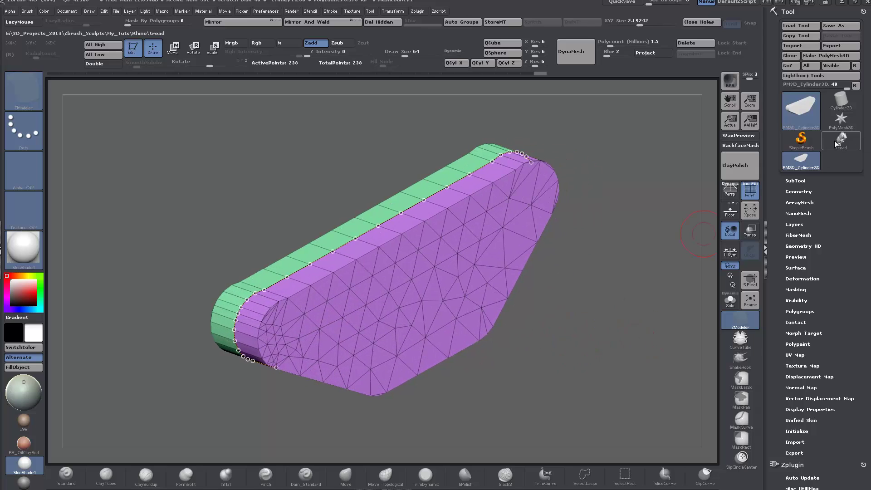
Step: Check the tread tool's model and return to the base mesh with the framed curve
left_click(851, 144)
left_click_drag(593, 292, 616, 214, "alt")
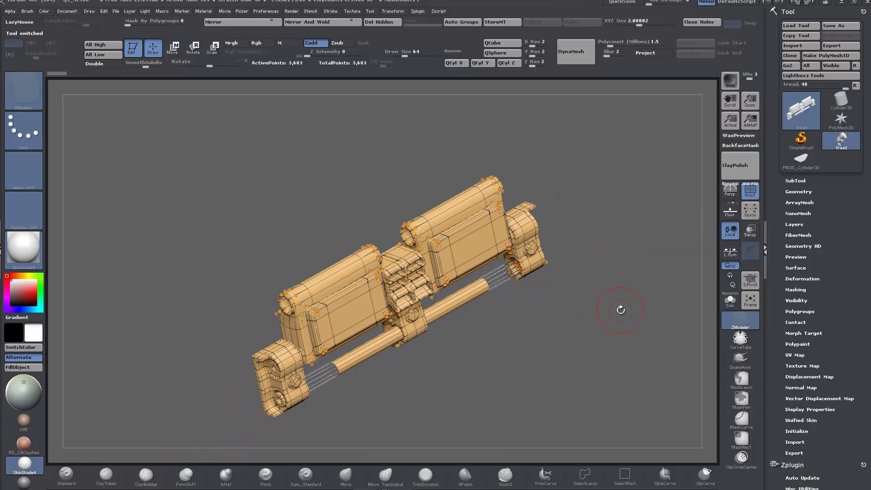
left_click(801, 163)
Step: Select the Tank_Tread InsertMesh brush and turn on Curve Mode for its stroke
left_click(2, 255)
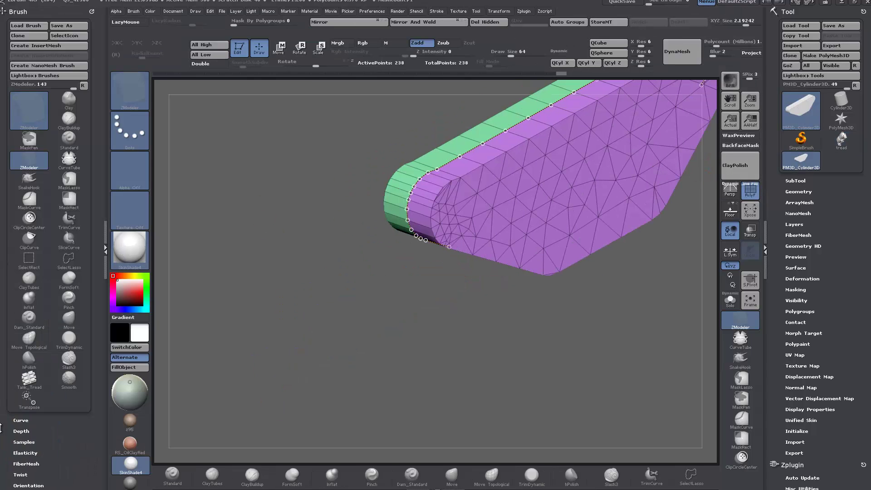
left_click(24, 388)
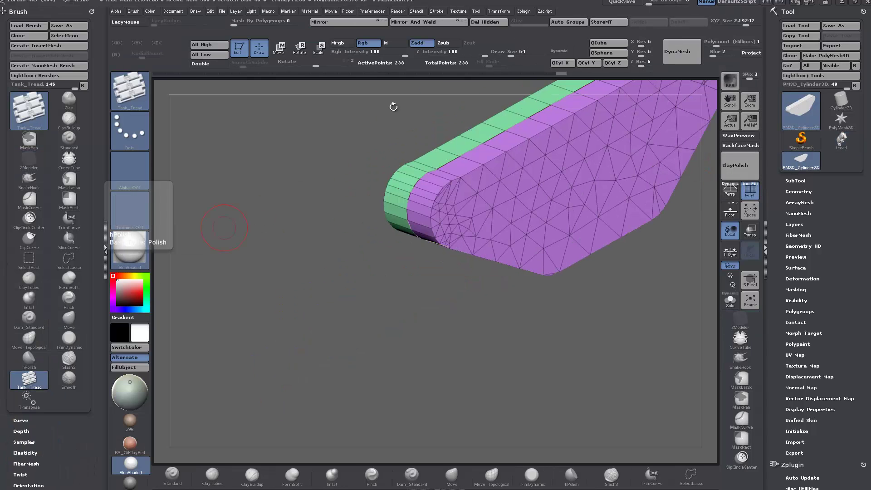
left_click(436, 12)
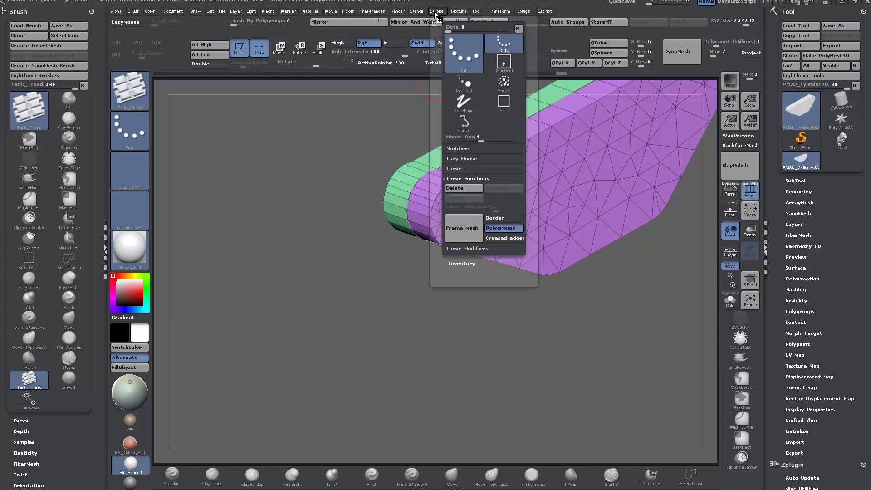
left_click(461, 170)
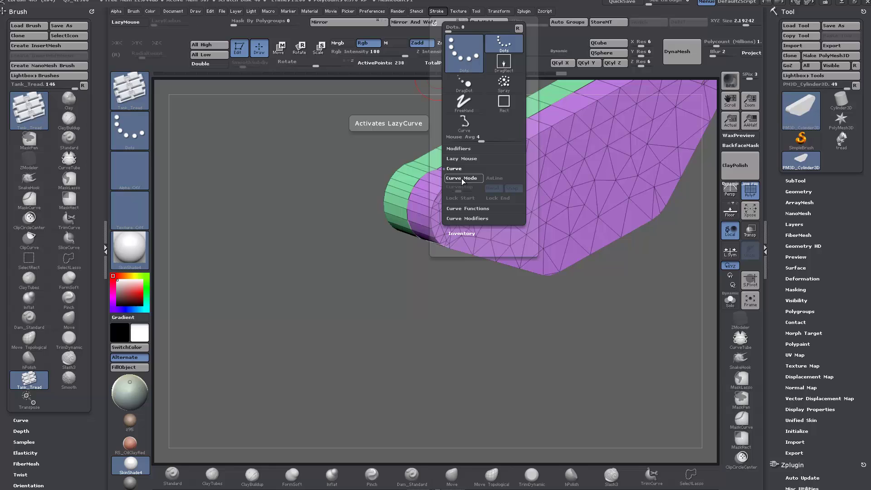
left_click(462, 180)
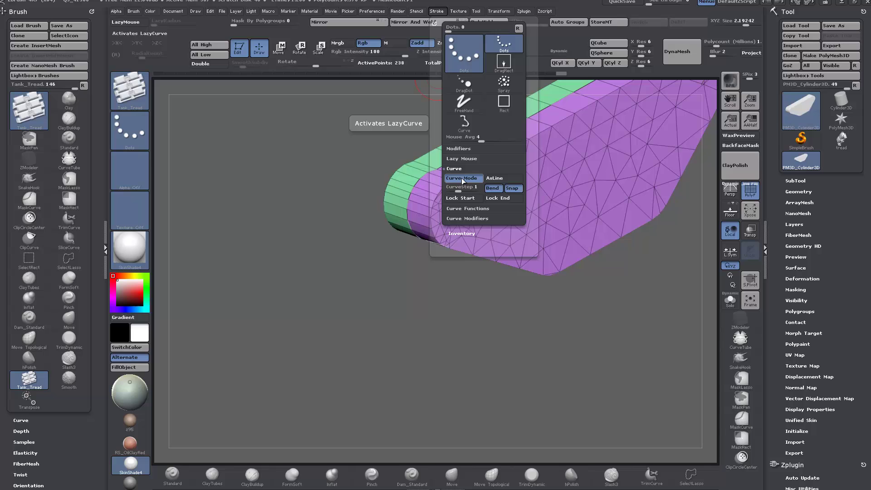
Step: Draw a trial tread strip across the flat side of the base mesh and turn off the PolyFrame display
left_click_drag(382, 312, 320, 331, "alt")
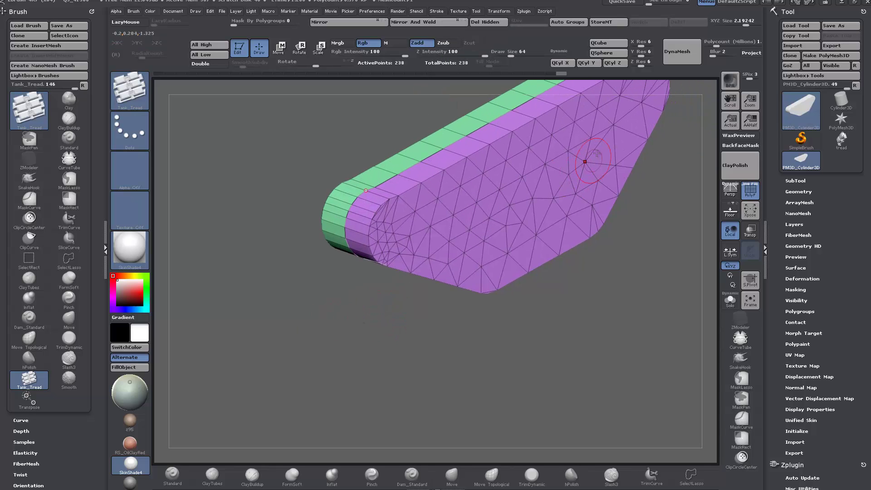
left_click_drag(592, 145, 452, 234)
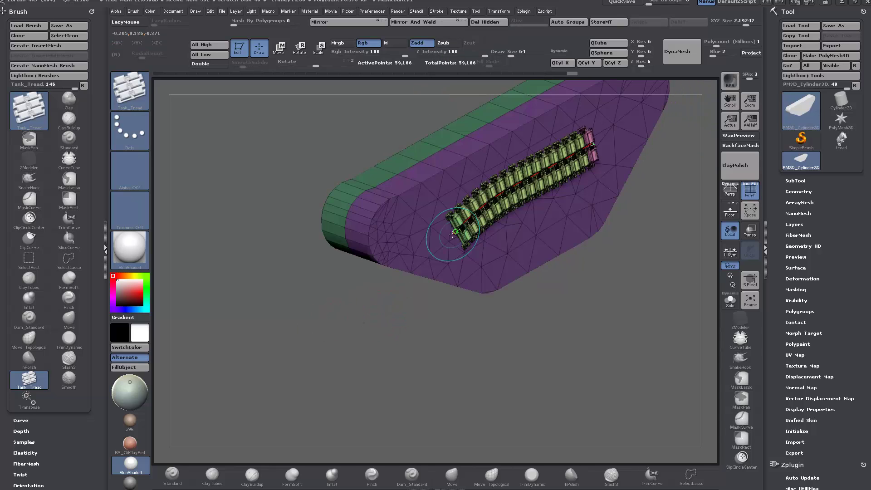
left_click_drag(550, 315, 336, 349)
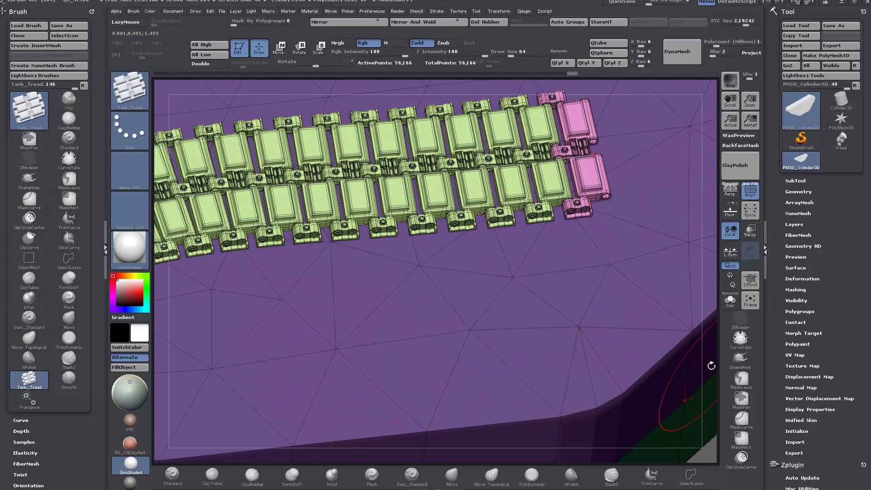
left_click_drag(711, 365, 794, 348)
left_click(750, 194)
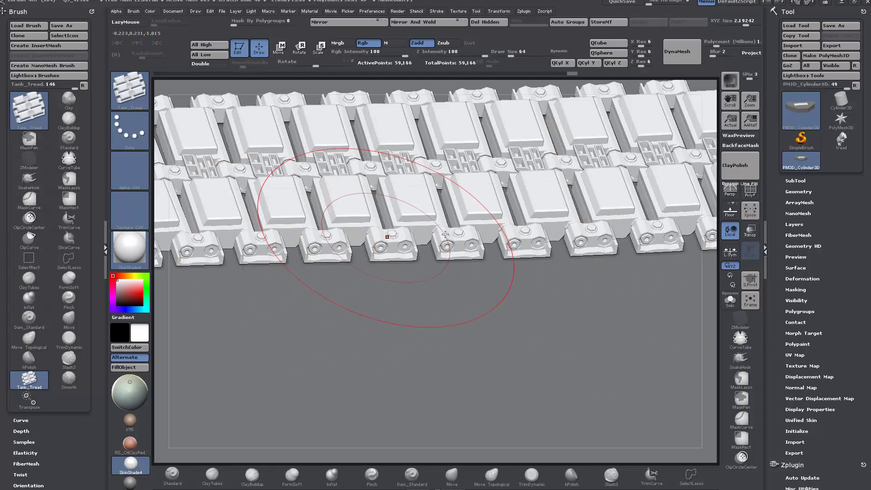
Step: Examine how the tread links connect along the trial strip, and undo the strip
left_click(178, 190)
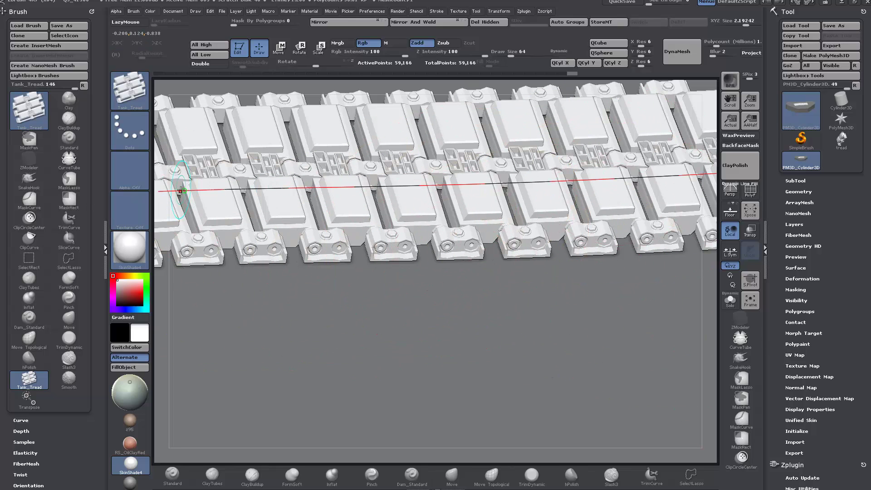
left_click(291, 182)
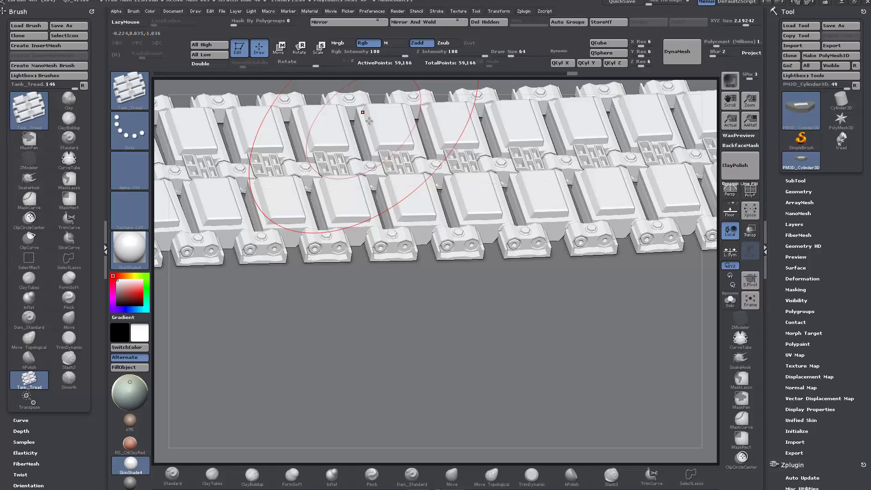
left_click(437, 11)
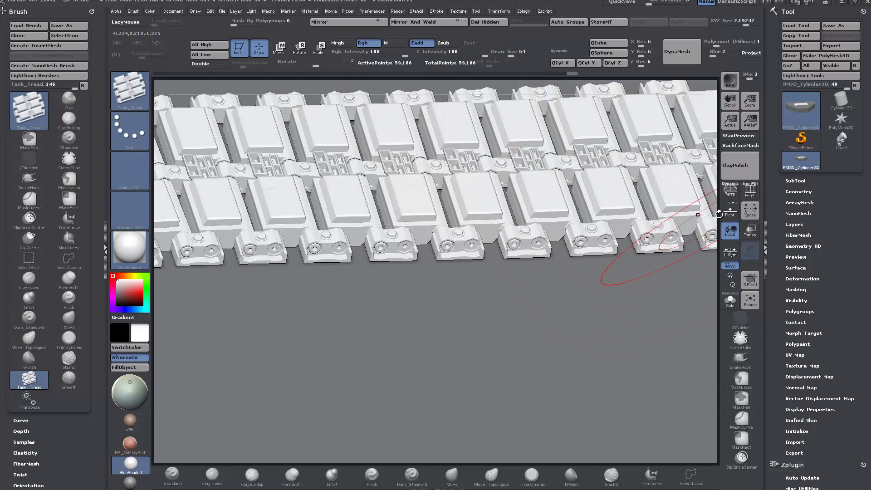
left_click_drag(710, 210, 691, 100)
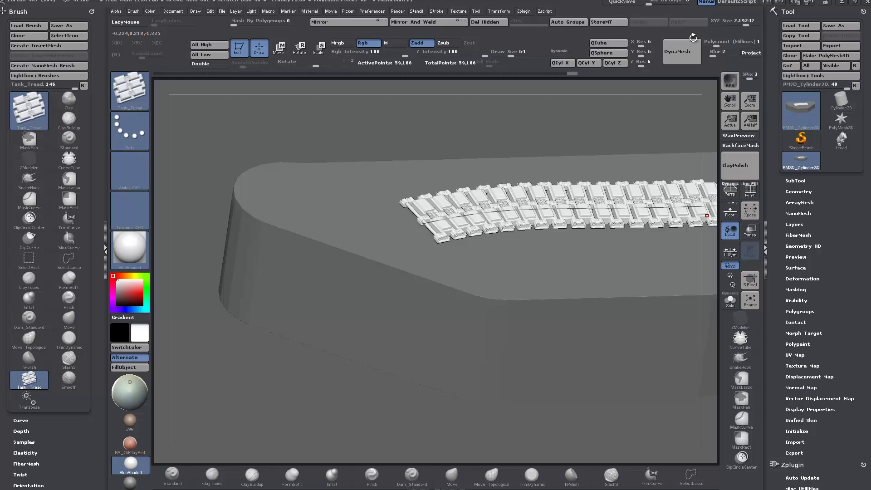
key("ctrl+z")
key("ctrl+z")
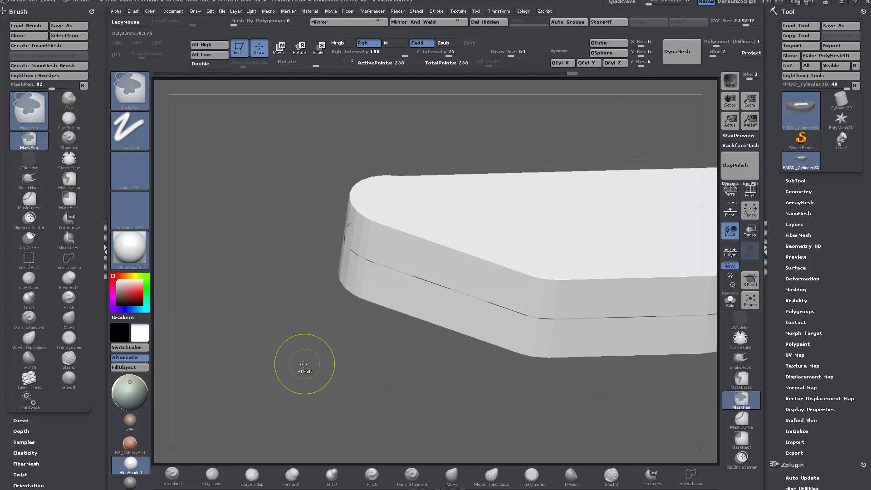
Step: Apply the Tank_Tread brush to the center-seam curve so the tread wraps around the whole base mesh
mouse_move(238, 286)
left_mouse_down()
mouse_move(234, 352)
mouse_move(255, 358)
mouse_move(243, 375)
left_mouse_up()
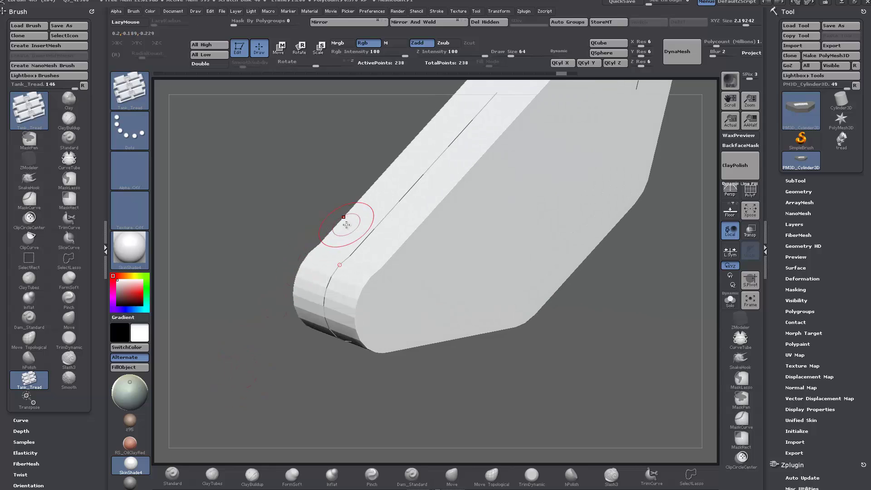
left_click(366, 241)
left_click(366, 241)
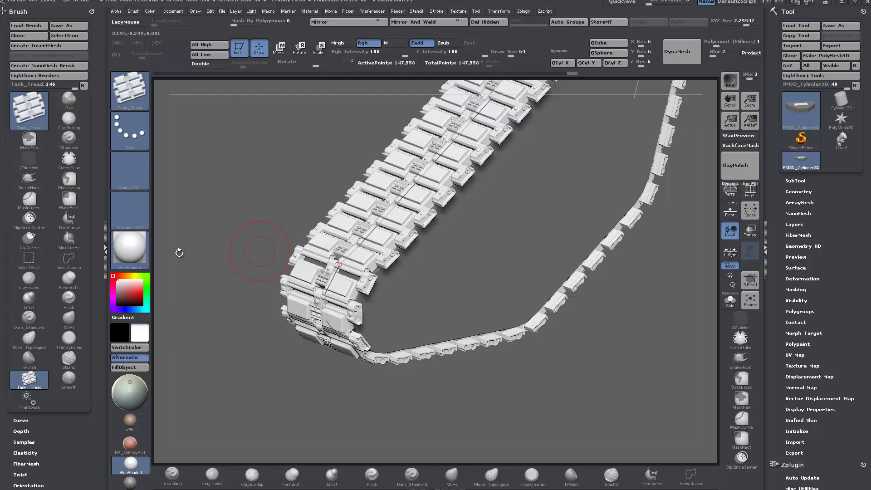
Step: Close the brush palette and delete the framed curve from the finished tread
left_click(105, 248)
mouse_move(594, 410)
left_mouse_down()
mouse_move(569, 329)
mouse_move(548, 327)
mouse_move(598, 218)
left_mouse_up()
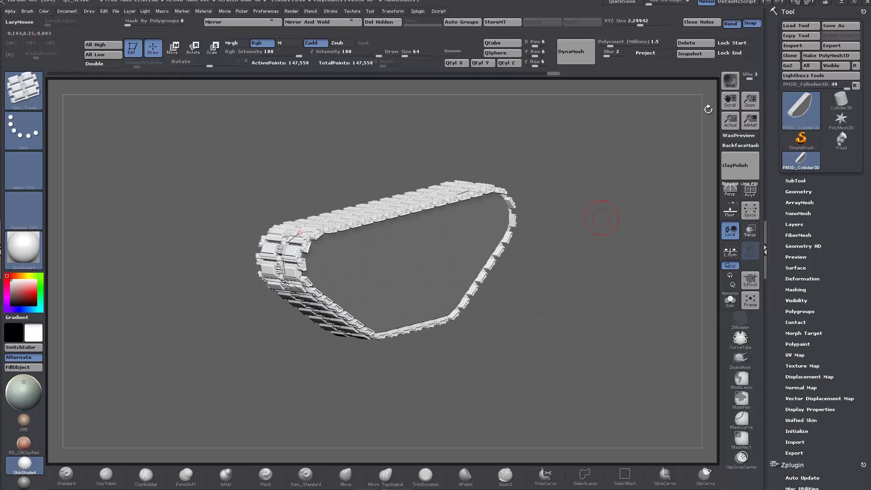
left_click(688, 45)
Step: Hide both polygroups of the base mesh and delete the hidden geometry, keeping only the tread loop
mouse_move(579, 298)
left_mouse_down()
mouse_move(565, 303)
mouse_move(577, 301)
mouse_move(494, 270)
left_mouse_up()
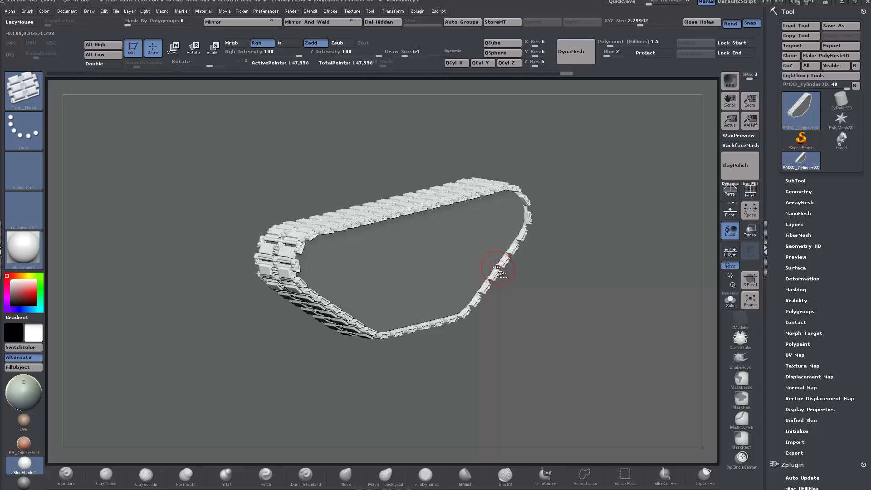
left_click(462, 258, "ctrl+shift")
left_click(462, 259, "ctrl+shift")
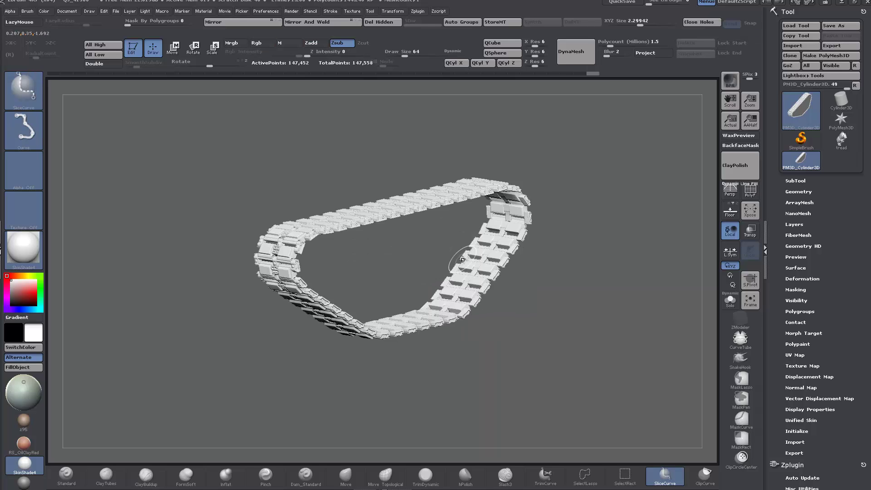
left_click(389, 22)
Step: With perspective off, duplicate the tread loop sideways in a straight line using Transpose Move, leaving a gap between the two treads
left_click_drag(620, 297, 628, 293)
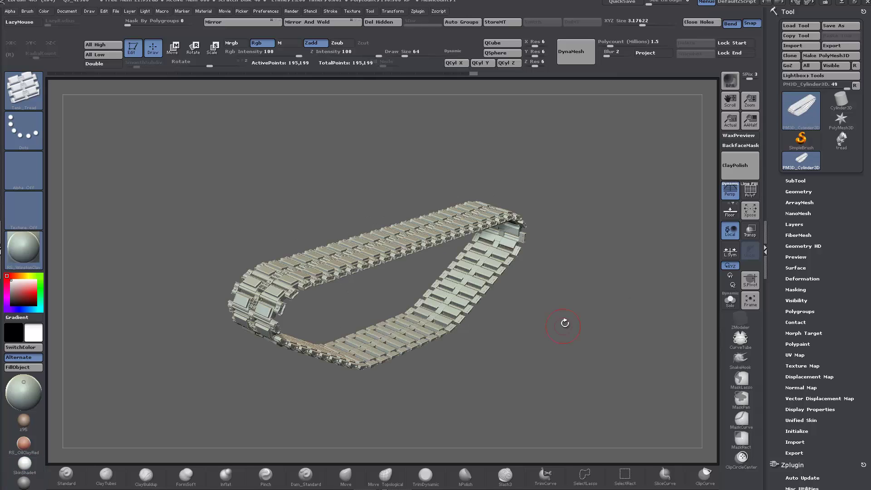
left_click_drag(564, 321, 570, 312)
left_click(172, 47)
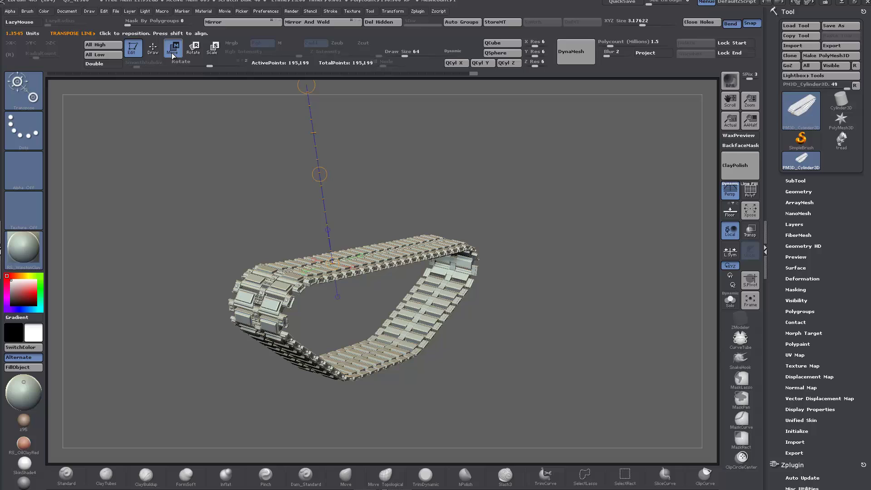
left_click_drag(490, 345, 558, 391)
left_click(730, 190)
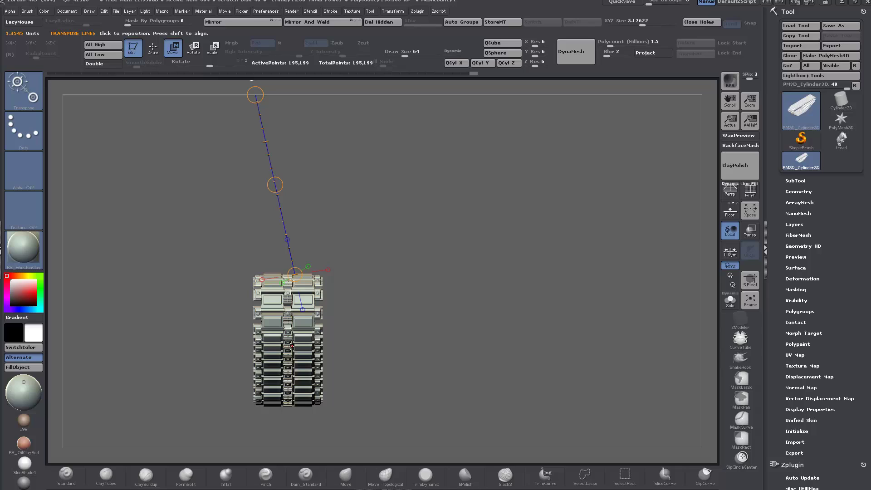
left_click_drag(290, 346, 607, 346)
key("ctrl+shift")
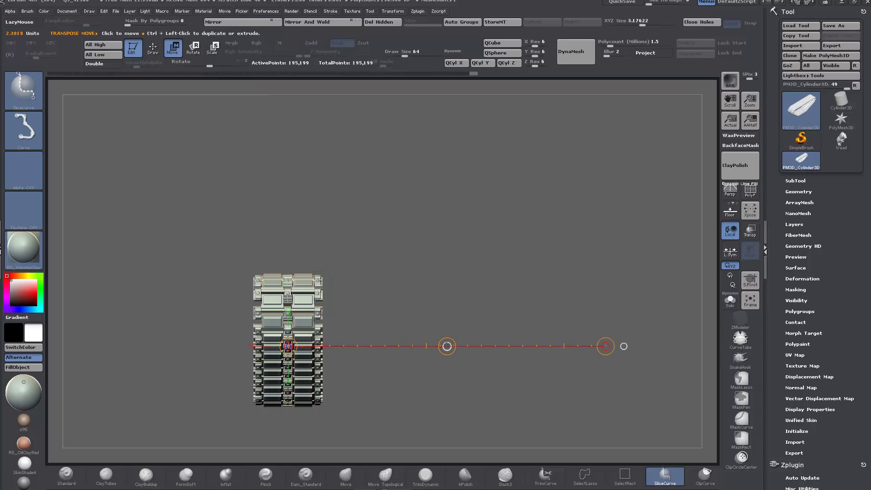
left_click_drag(447, 347, 627, 346, "ctrl+shift")
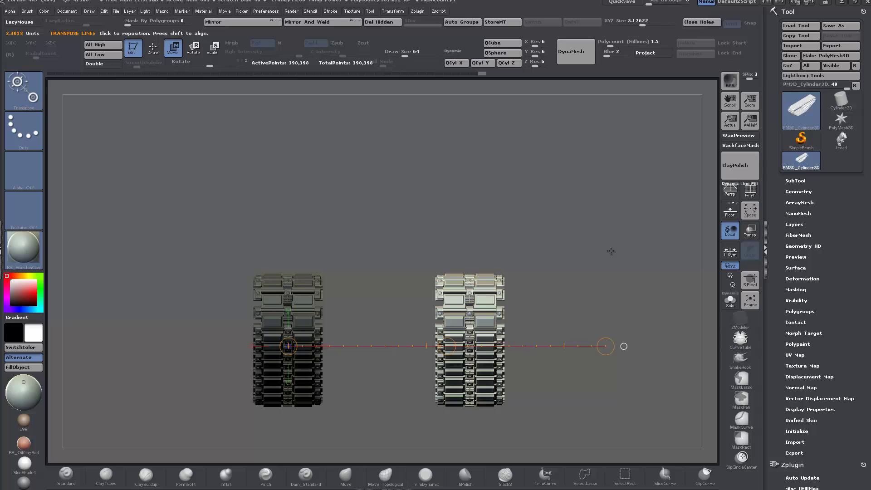
Step: Clear the mask from the original tread loop and return to Draw mode
left_click_drag(613, 253, 600, 269)
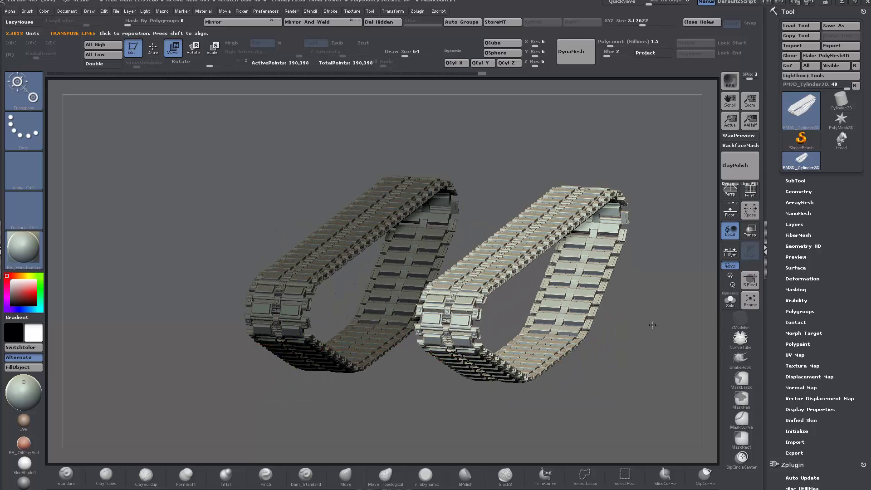
left_click_drag(653, 326, 604, 321, "alt")
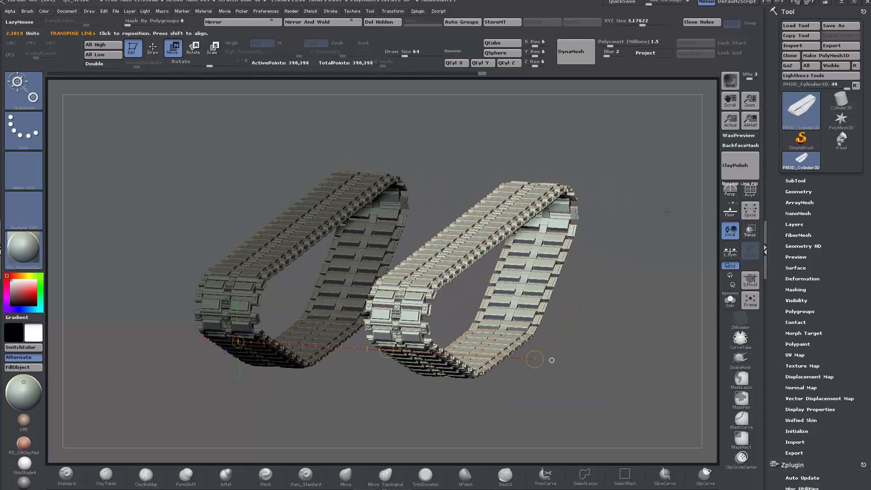
left_click(453, 161, "ctrl")
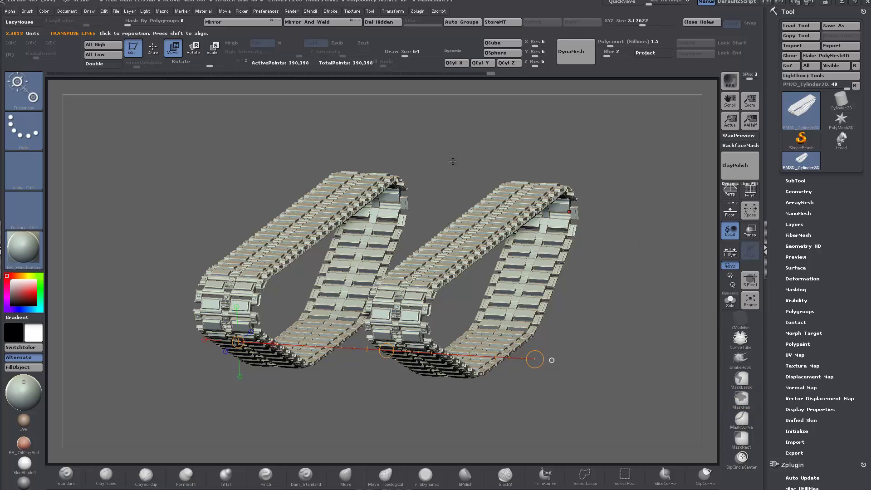
left_click(153, 46)
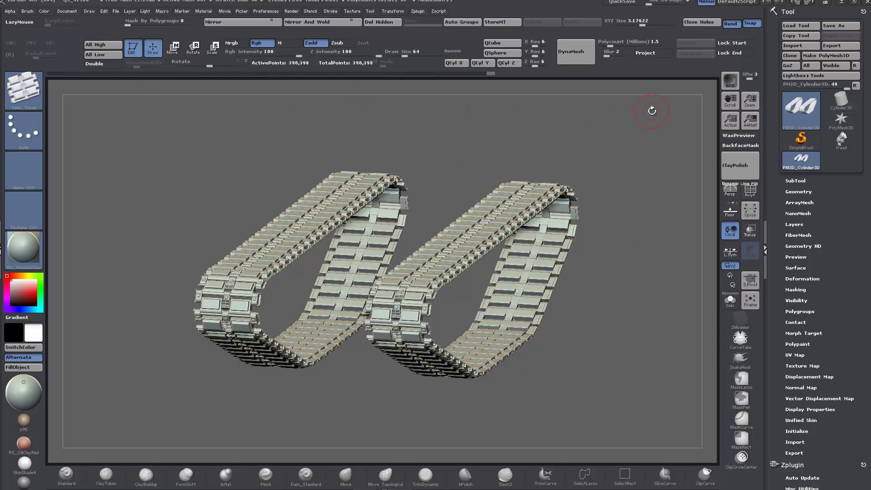
left_click_drag(652, 110, 645, 128)
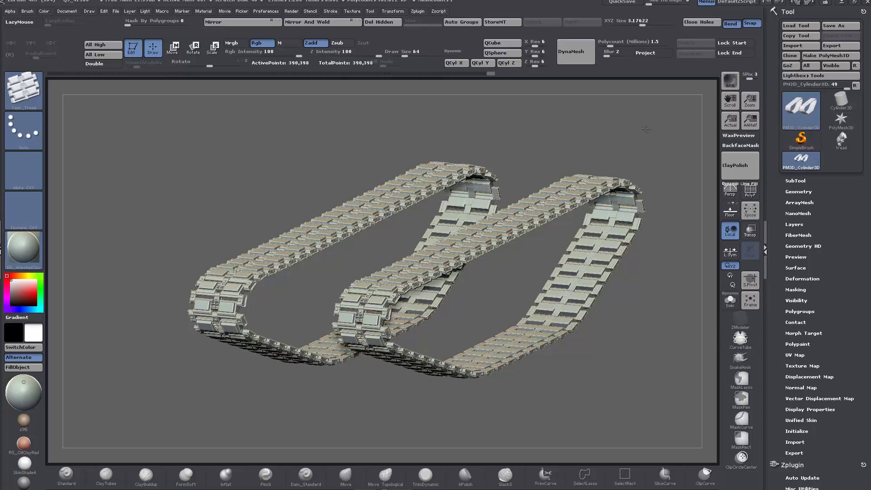